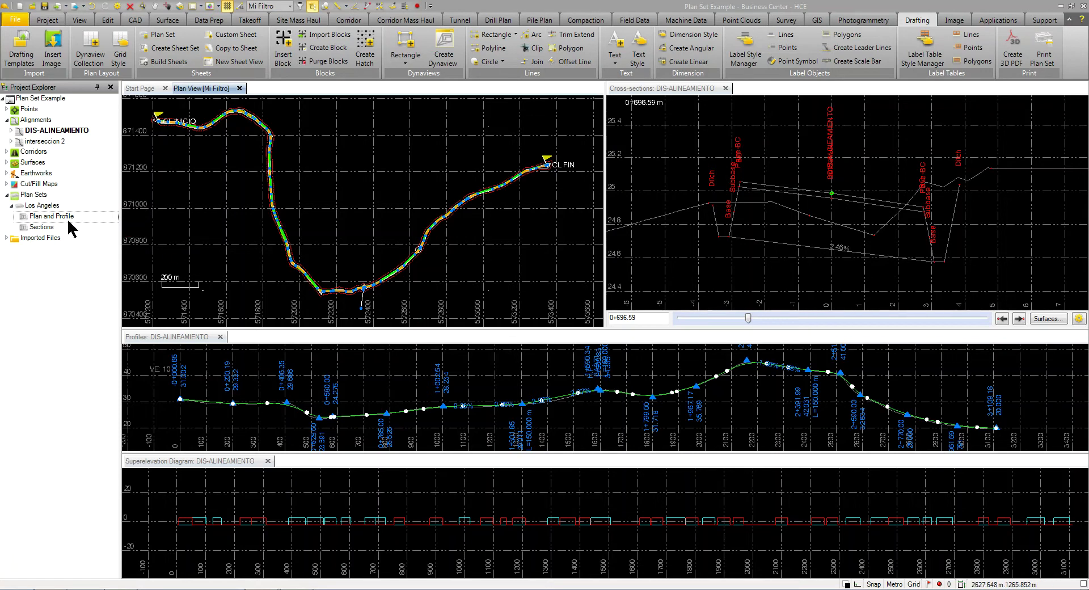
right_click(52, 214)
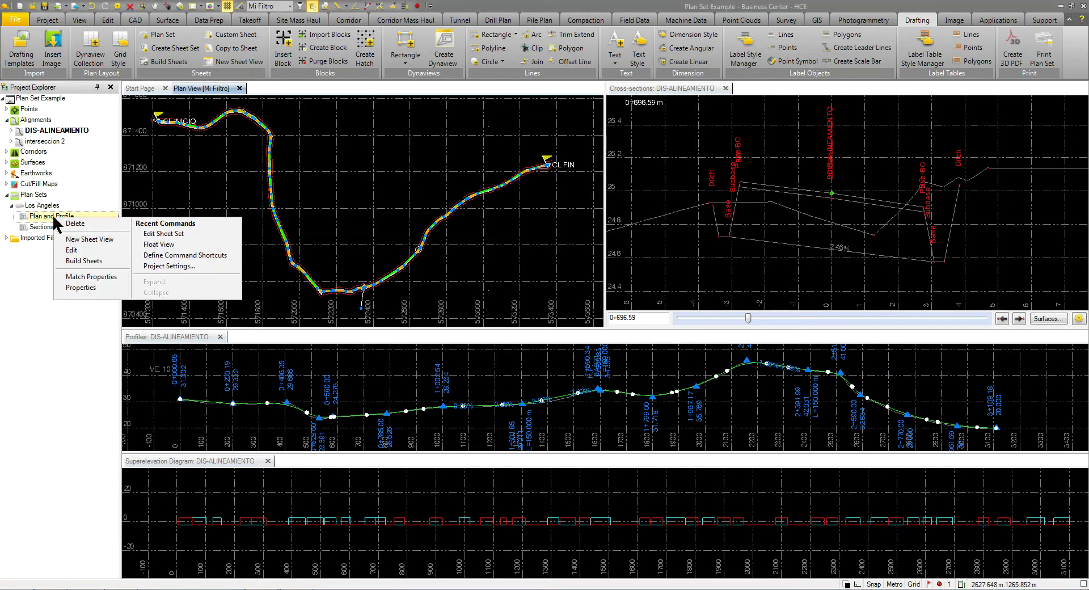
left_click(69, 250)
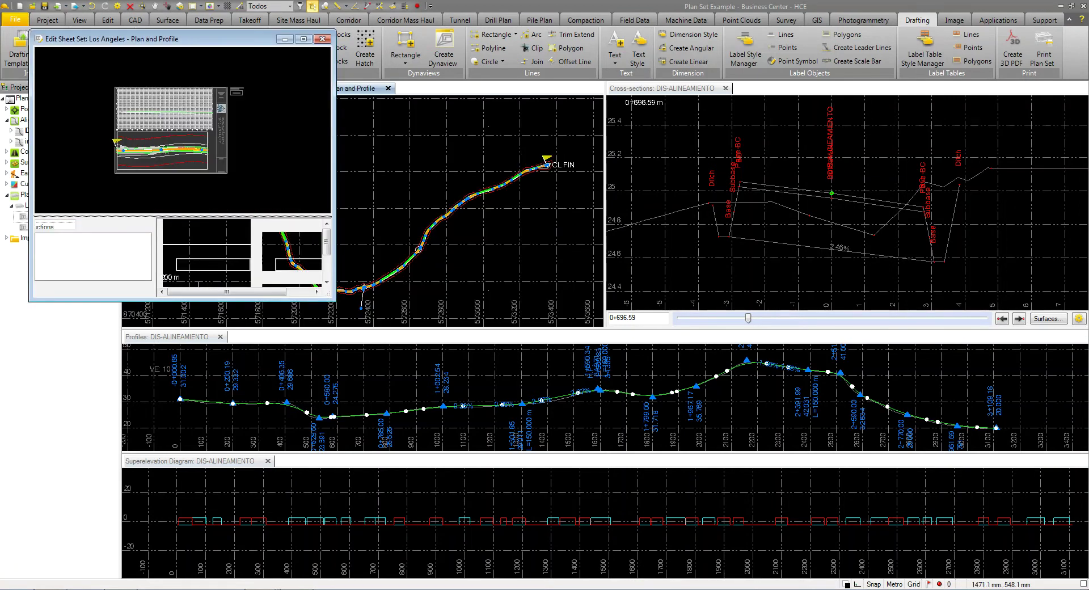
left_click_drag(334, 300, 726, 456)
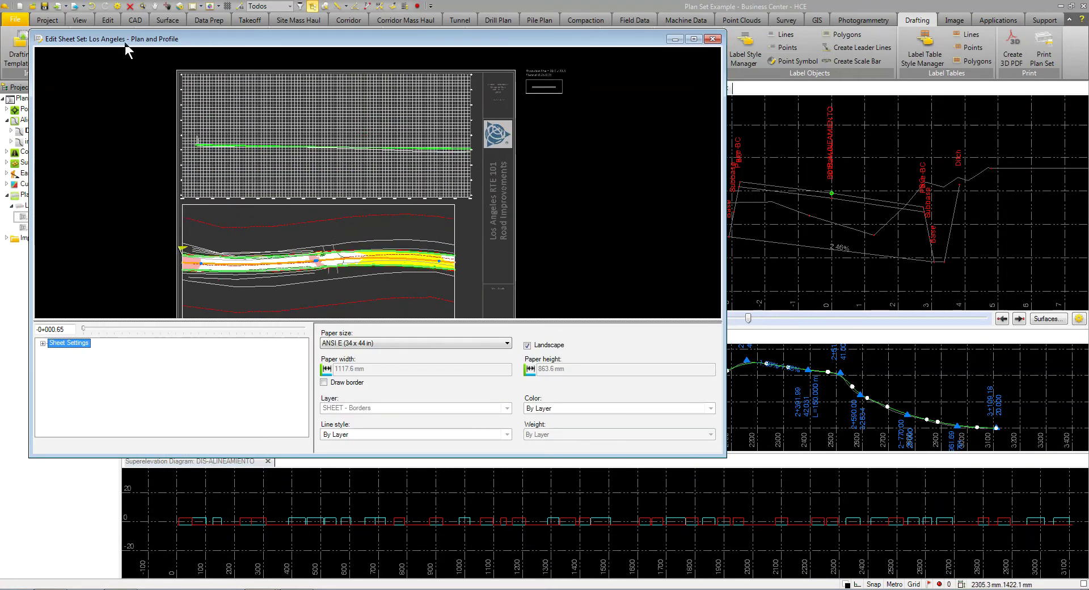
left_click(43, 344)
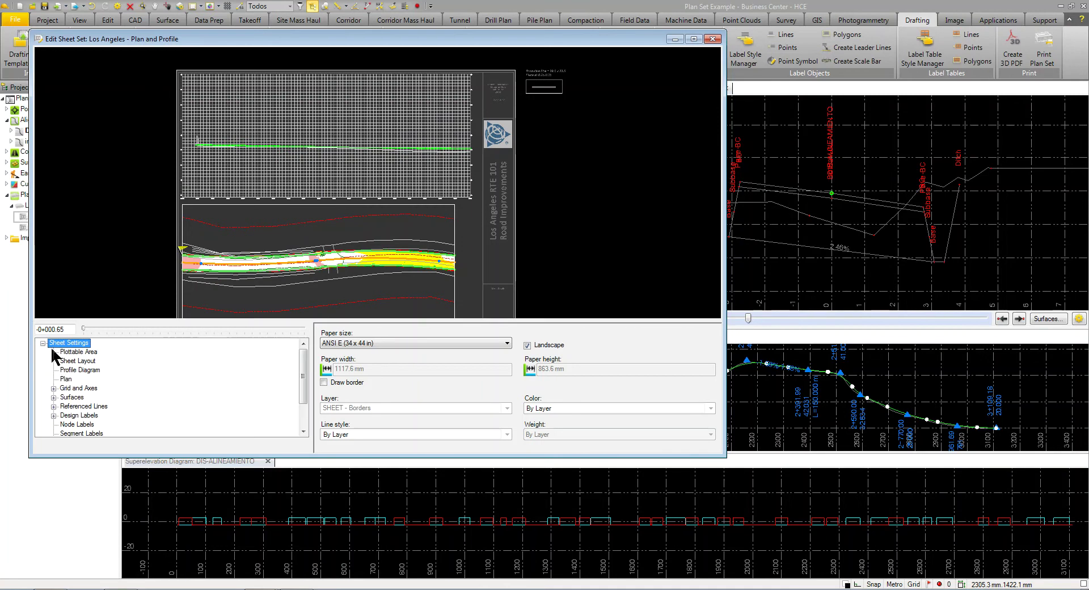
left_click(79, 369)
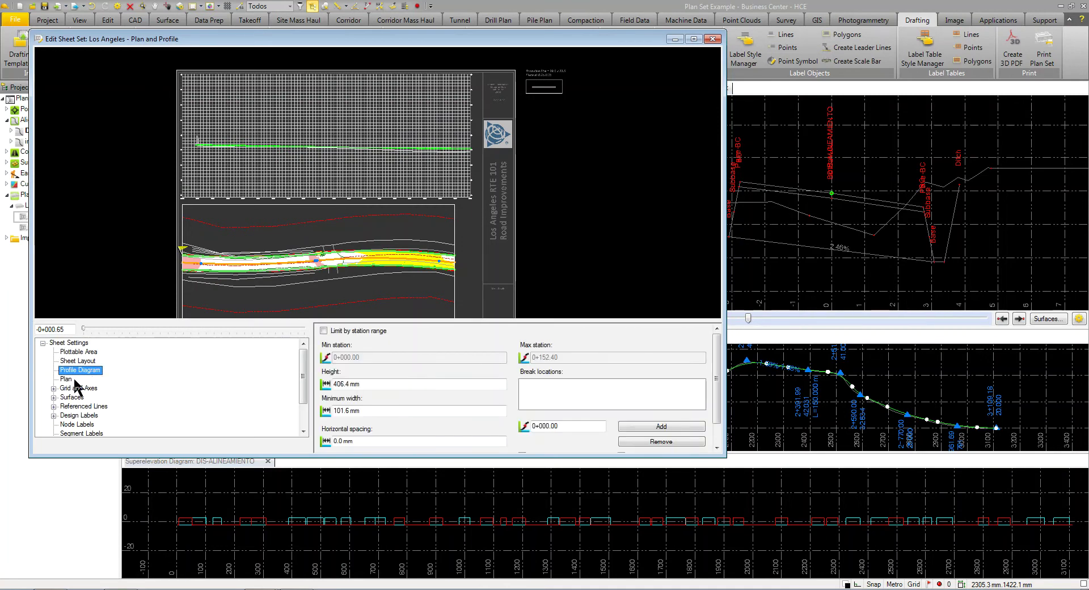
left_click(68, 379)
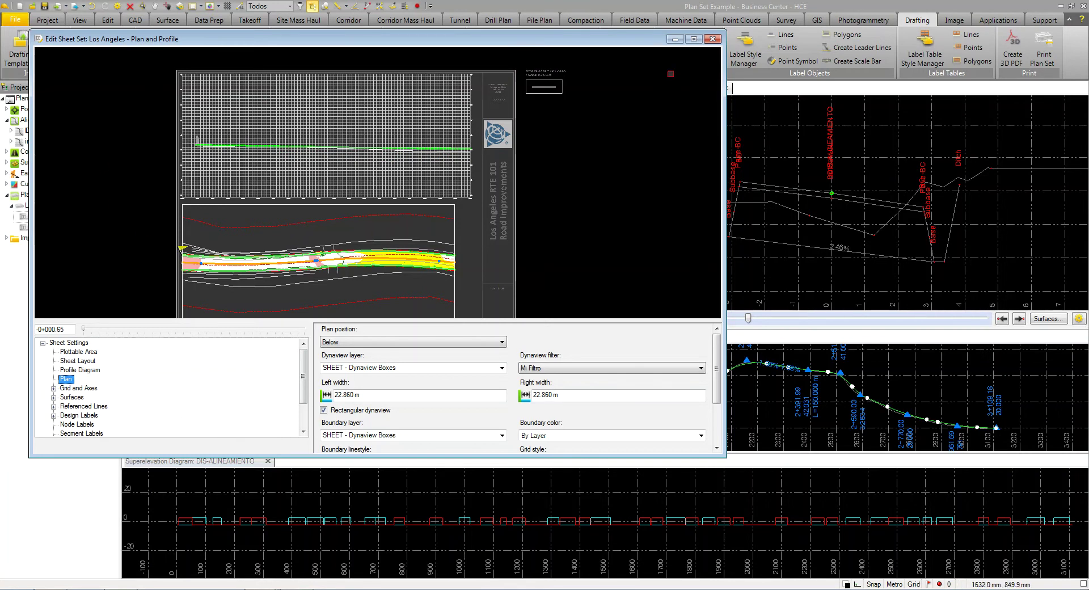
left_click(712, 40)
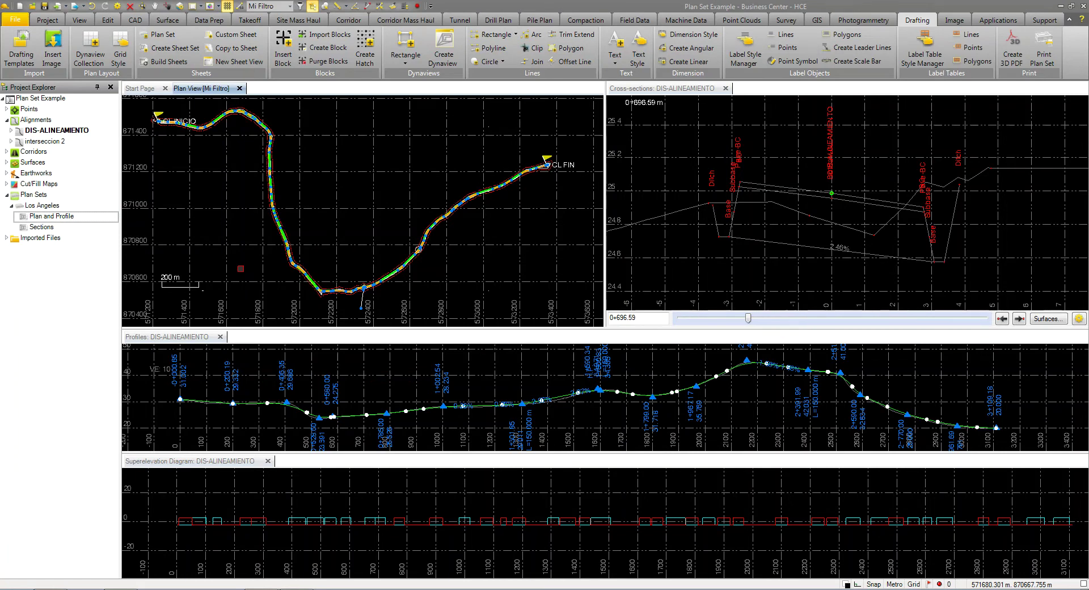
right_click(34, 228)
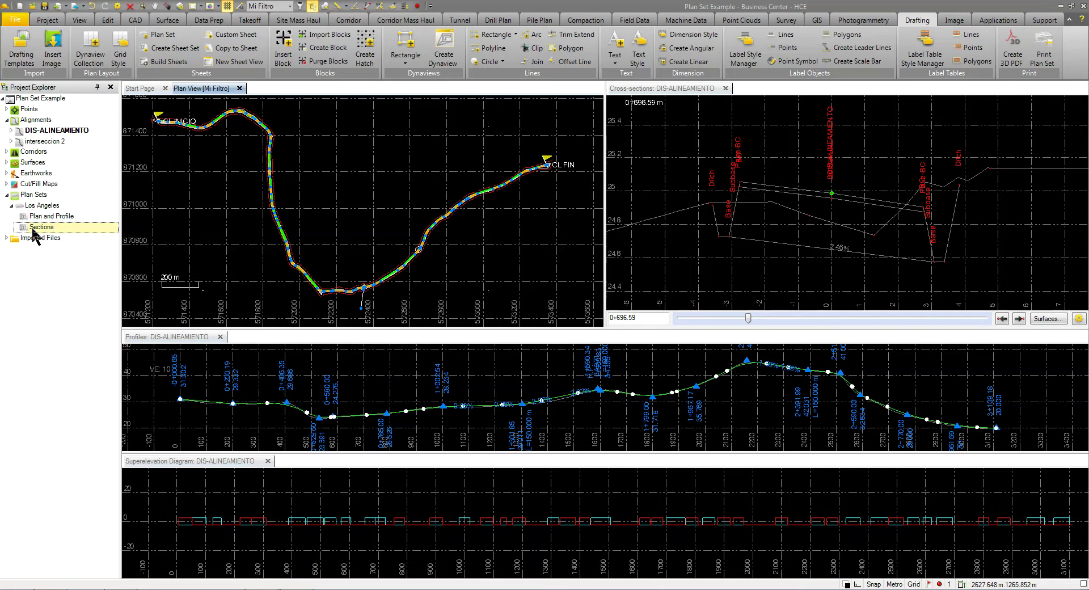
left_click(58, 264)
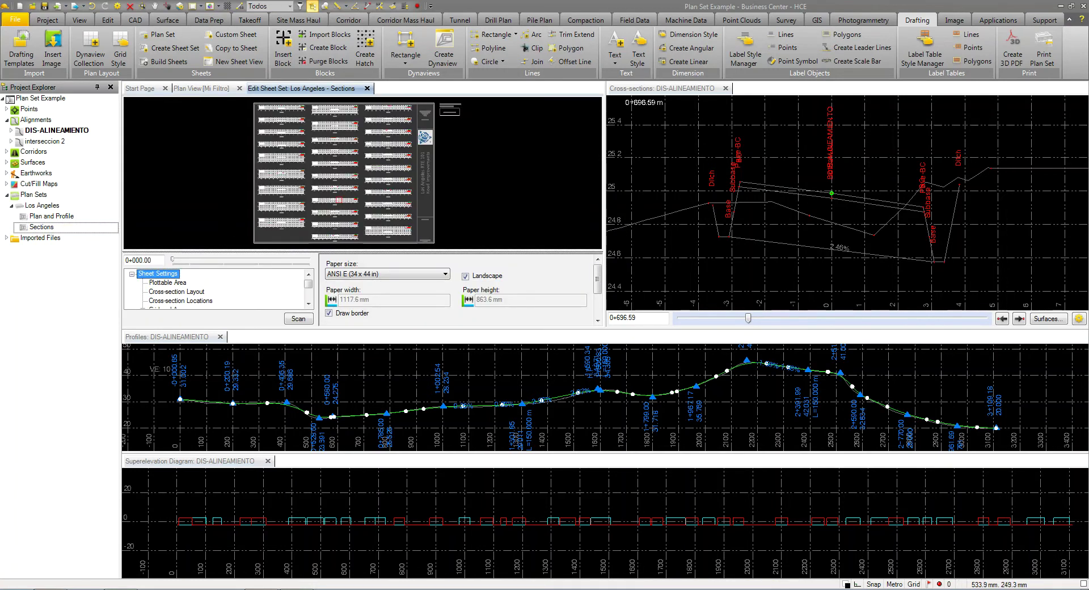
scroll(424, 125, "up", 3)
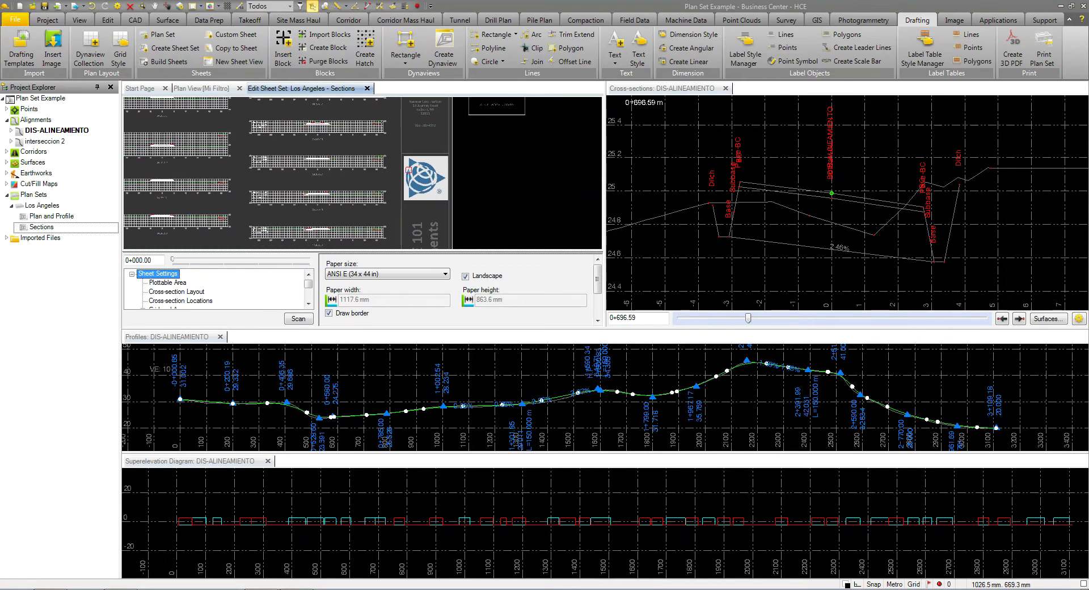
scroll(330, 203, "down", 3)
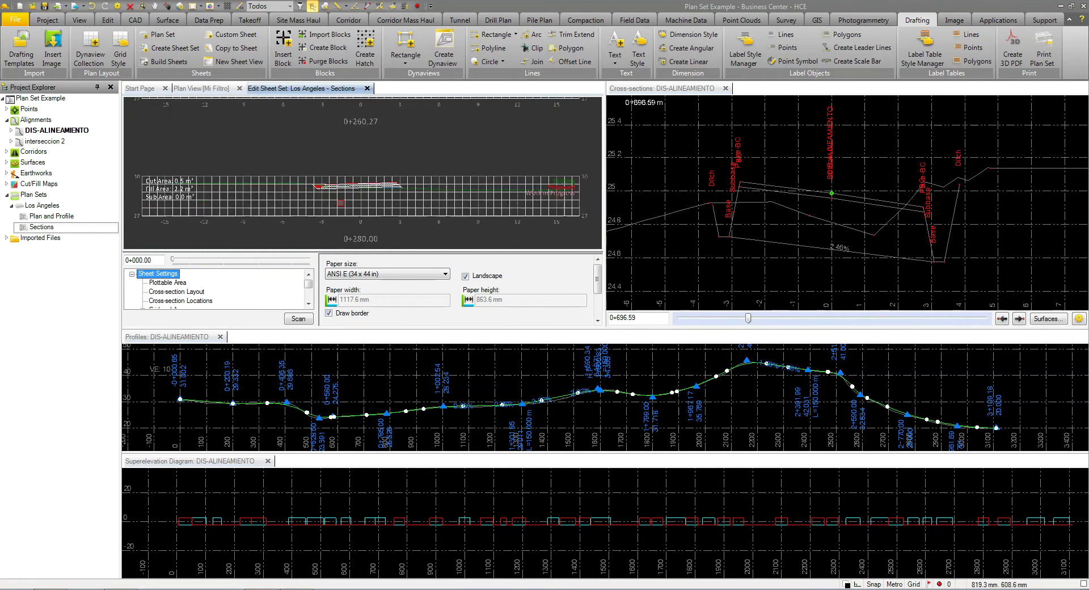
scroll(329, 208, "up", 5)
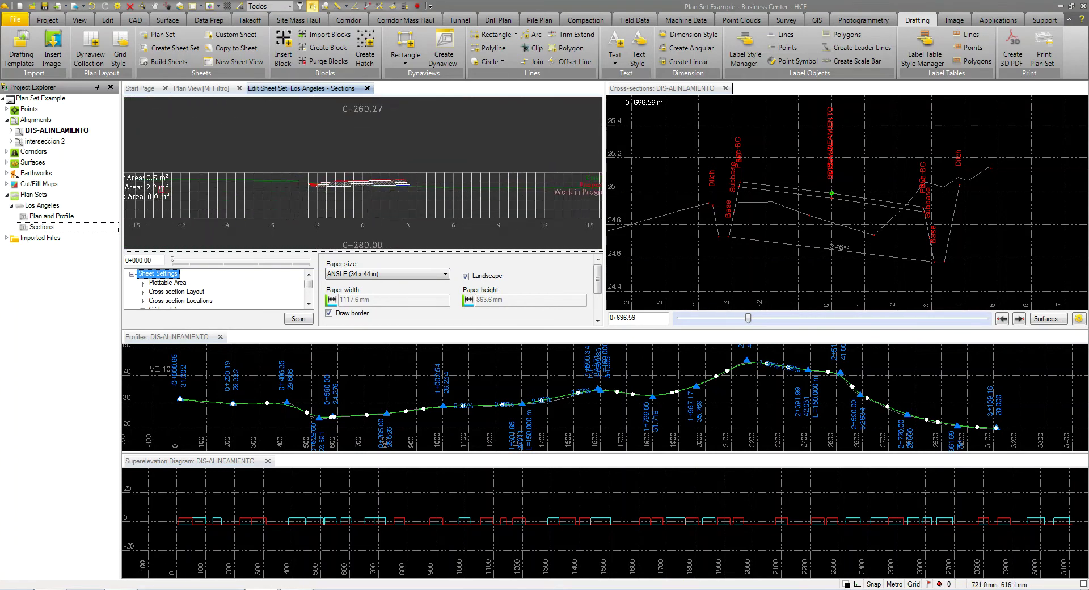
scroll(244, 197, "down", 2)
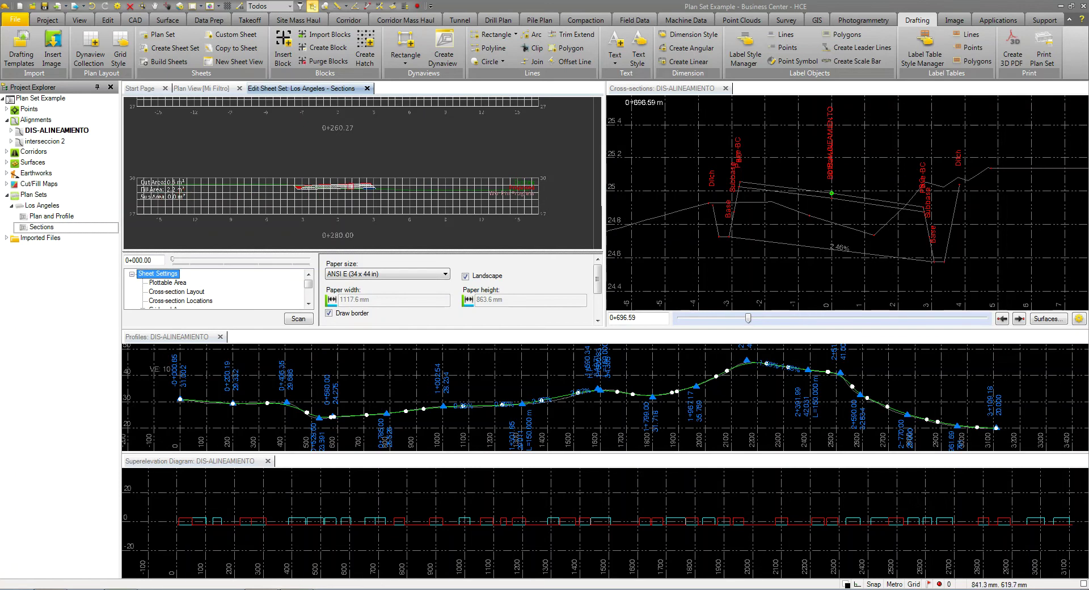
scroll(350, 185, "up", 3)
scroll(350, 185, "up", 1)
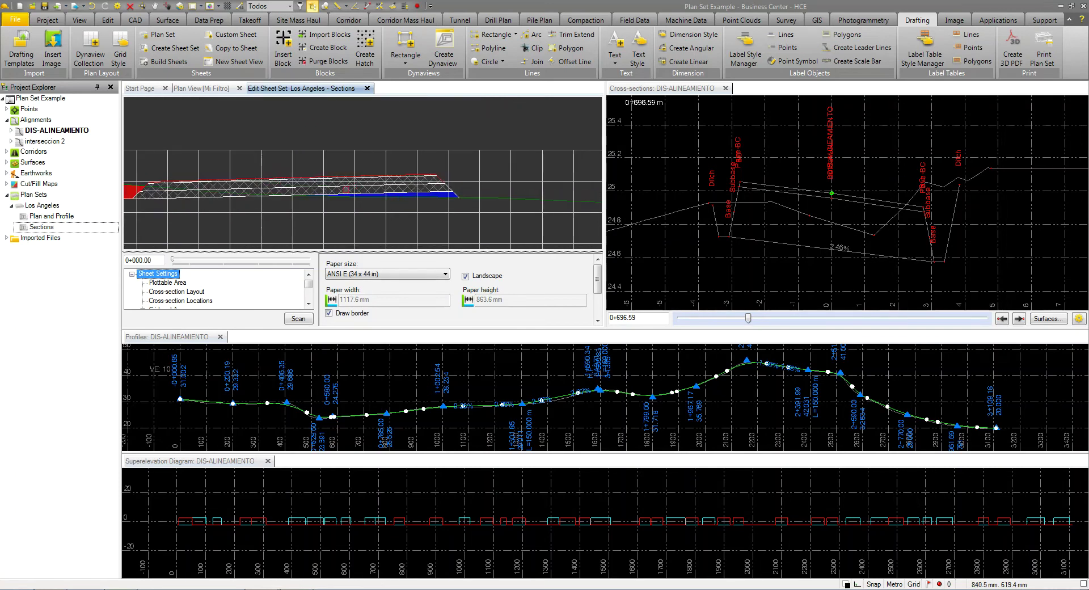
scroll(363, 199, "down", 1)
scroll(364, 211, "down", 3)
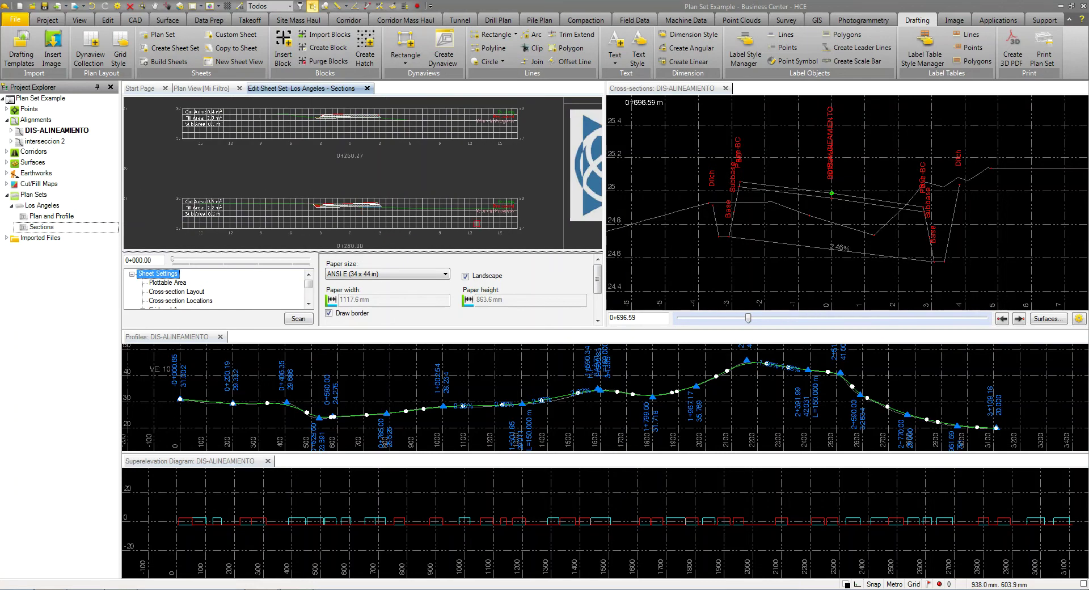
left_click(367, 88)
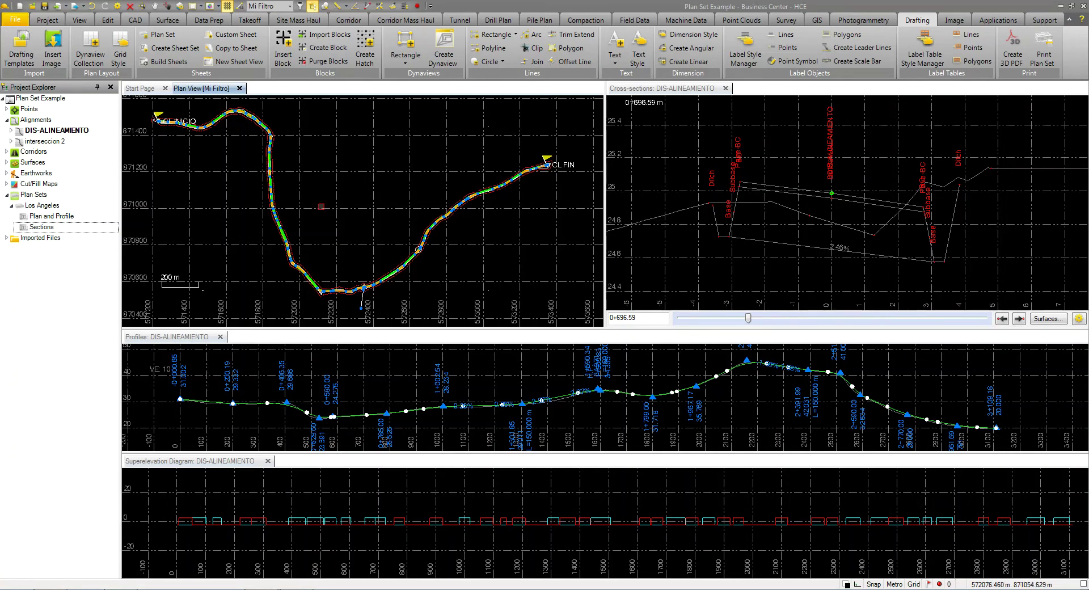
left_click(53, 20)
left_click(52, 49)
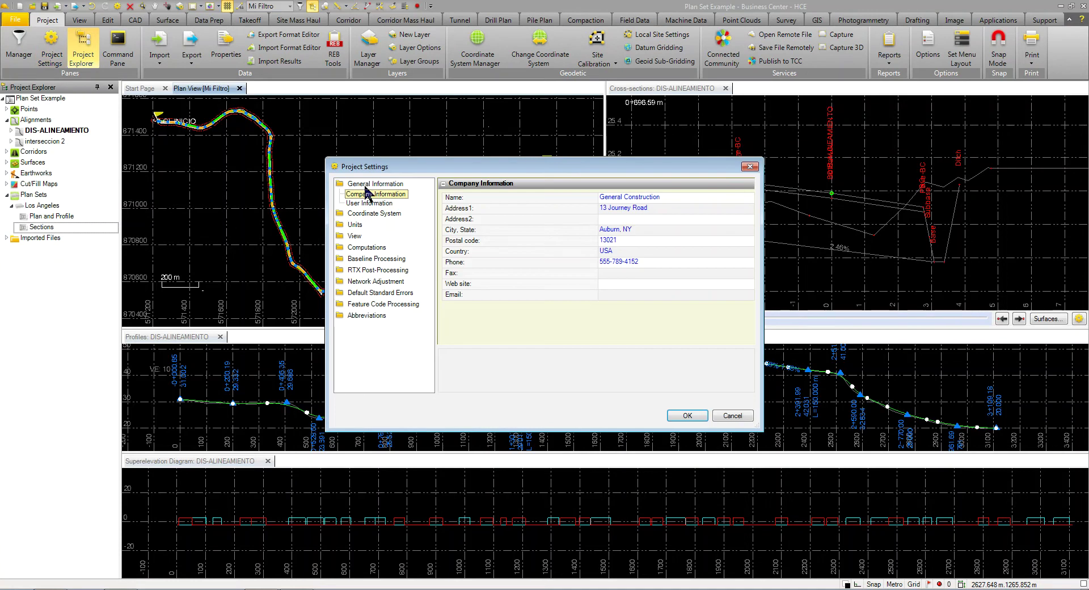
left_click(513, 221)
left_click(384, 204)
left_click(370, 186)
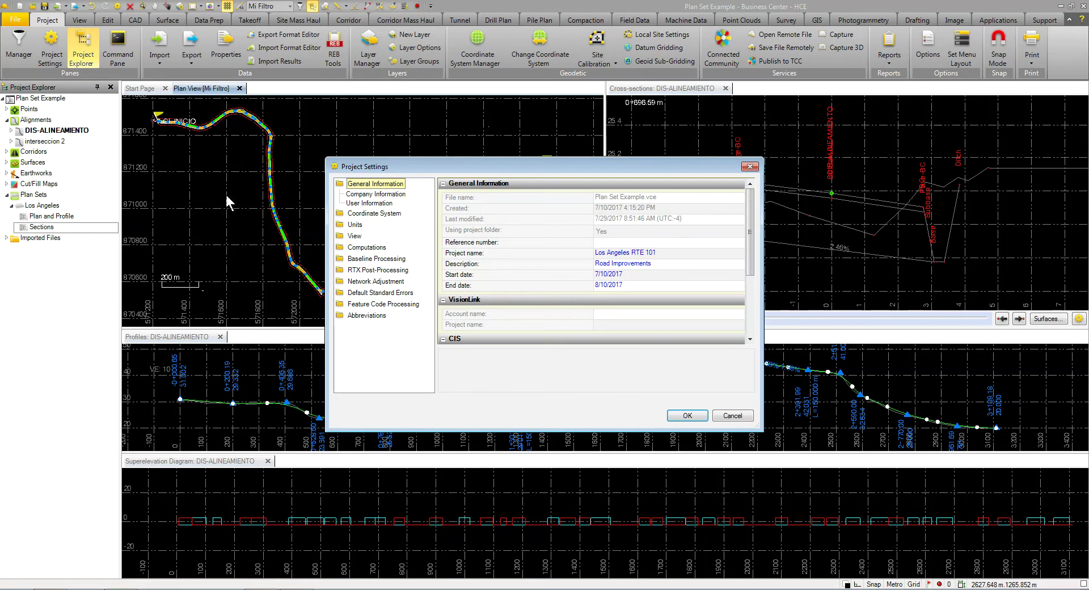
left_click(750, 166)
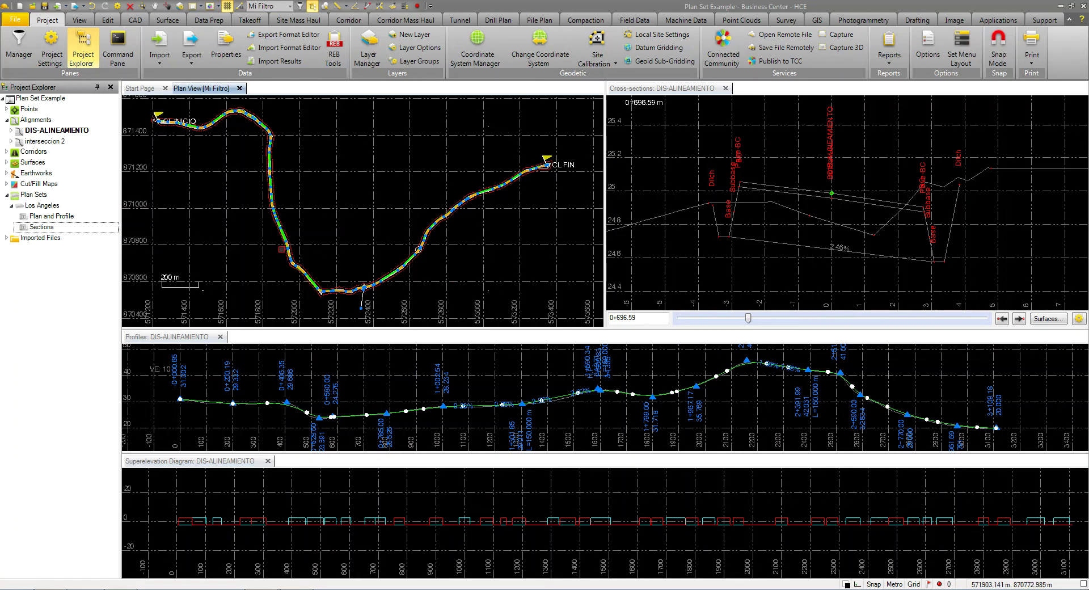
Step: Zoom out to the whole road alignment, then return to the drafting commands
scroll(281, 249, "up", 3)
scroll(287, 245, "up", 2)
scroll(294, 238, "up", 2)
scroll(304, 229, "up", 2)
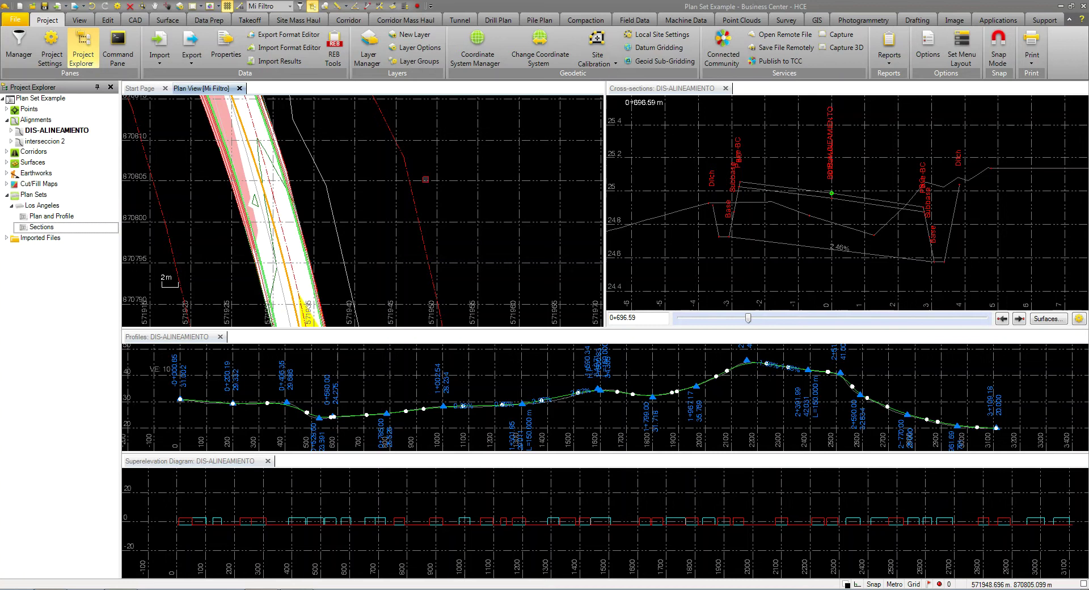
middle_click(363, 216)
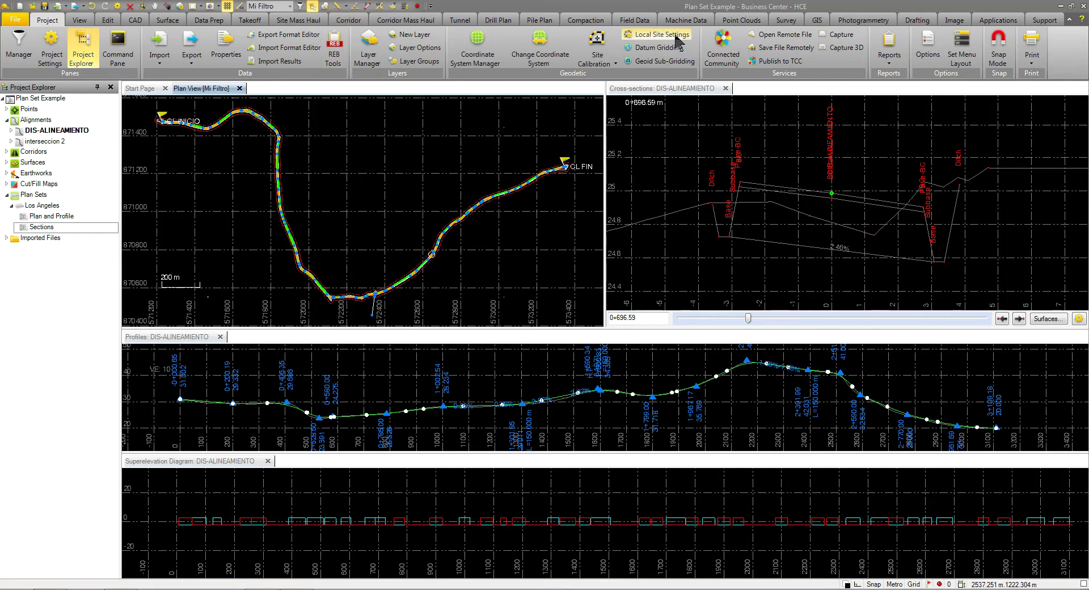
left_click(910, 24)
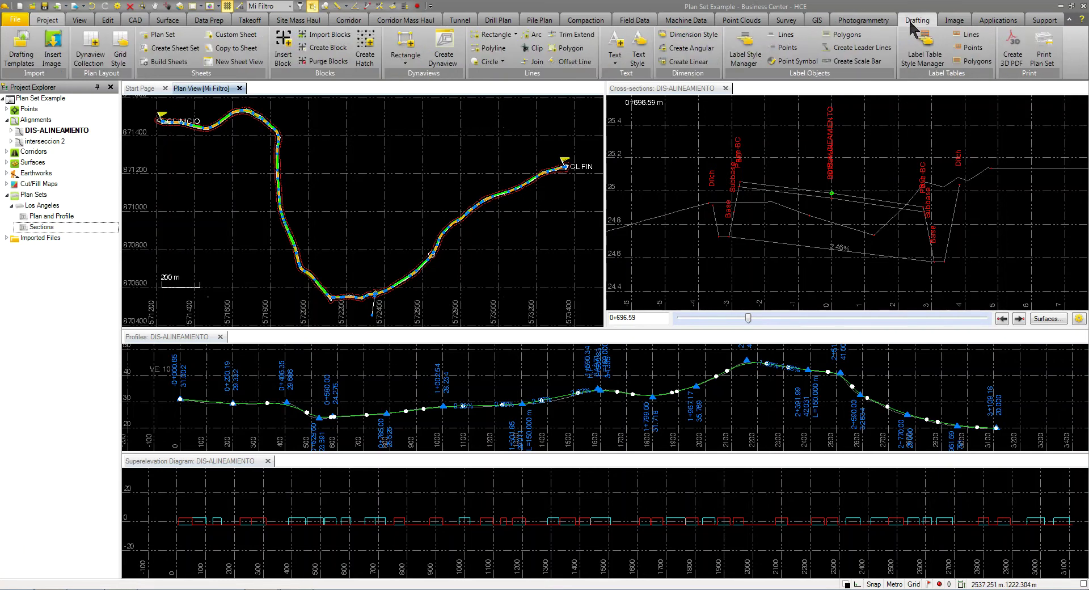
left_click(24, 51)
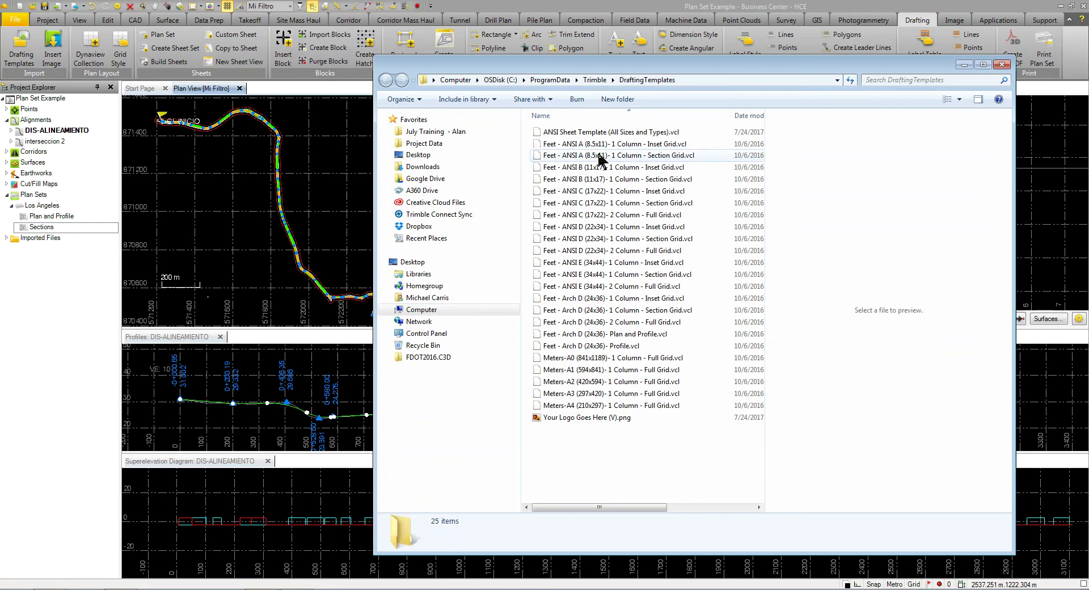
left_click_drag(600, 159, 158, 215)
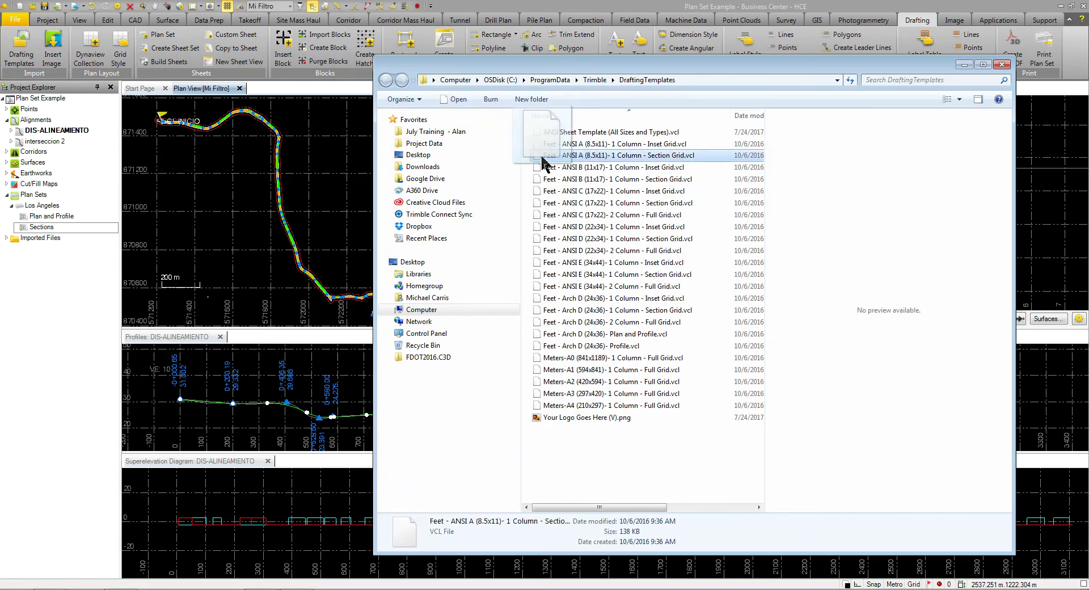
left_click_drag(158, 215, 604, 193)
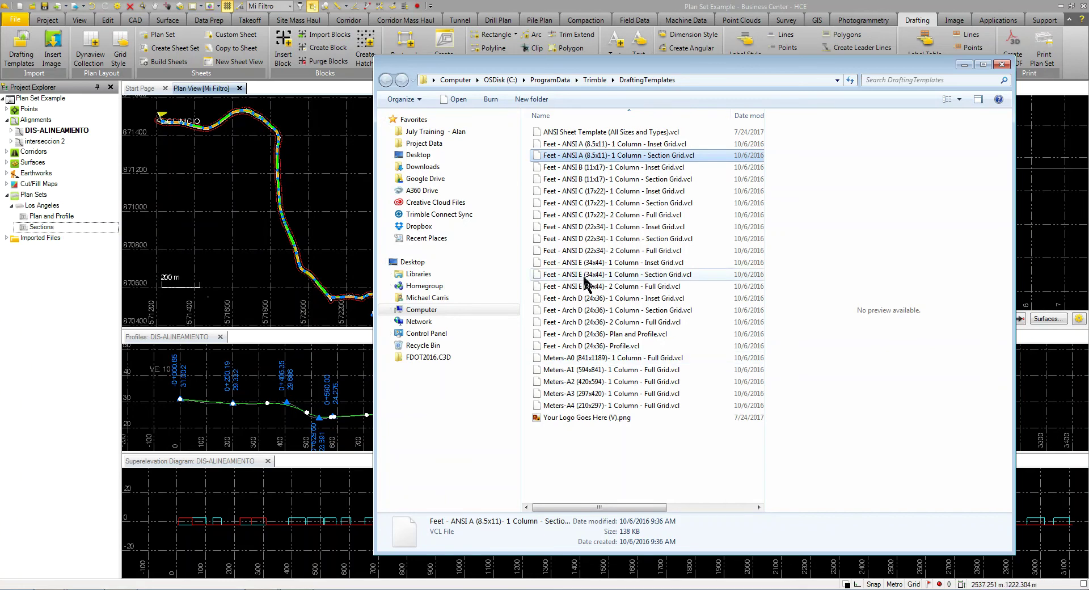
left_click(1002, 65)
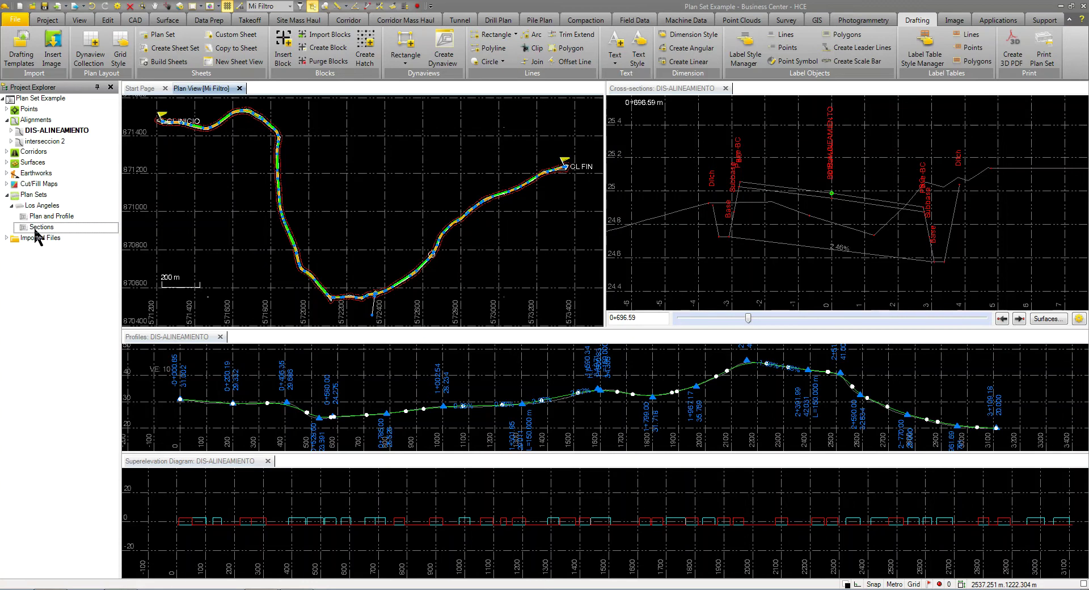
Step: Run Build Sheets on the Plan and Profile sheet set to generate its 28 sheets
right_click(50, 216)
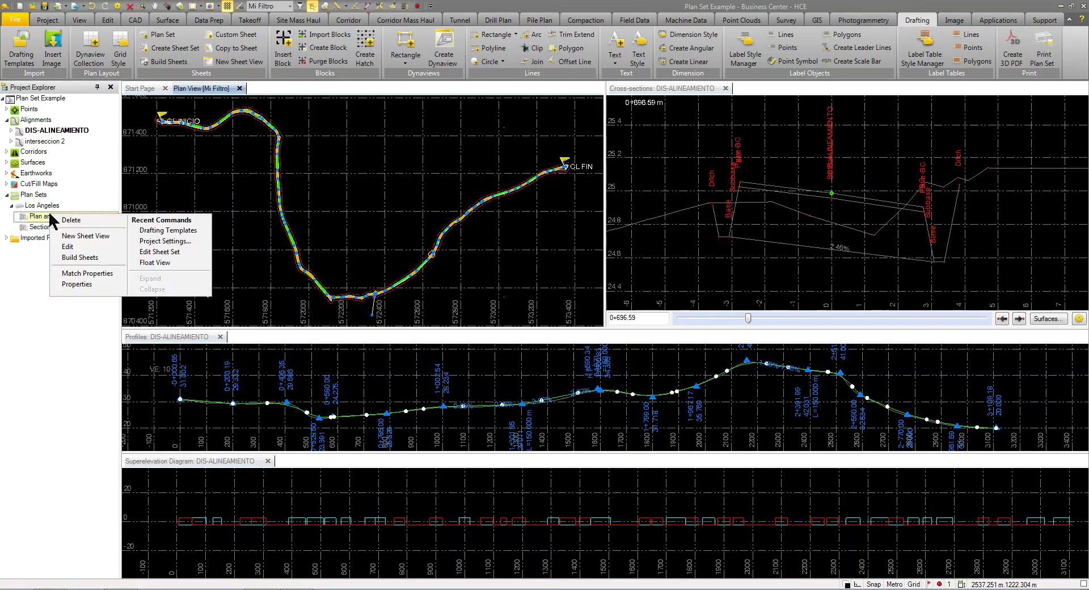
left_click(70, 257)
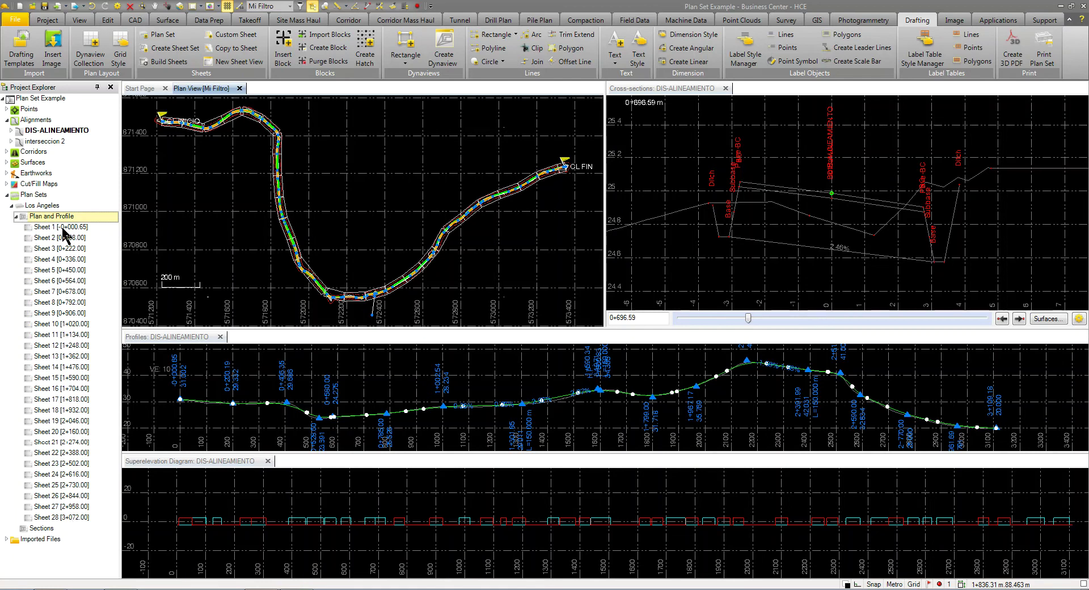
Step: Open Plan and Profile Sheet 10 in a new sheet view and inspect its plan drawing
left_click(64, 324)
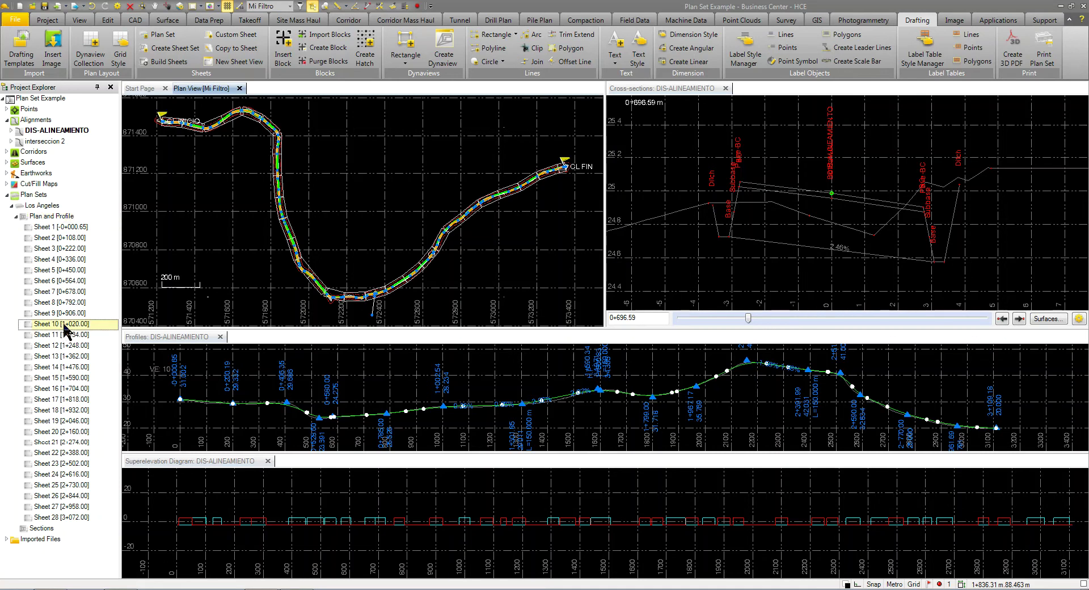
right_click(64, 327)
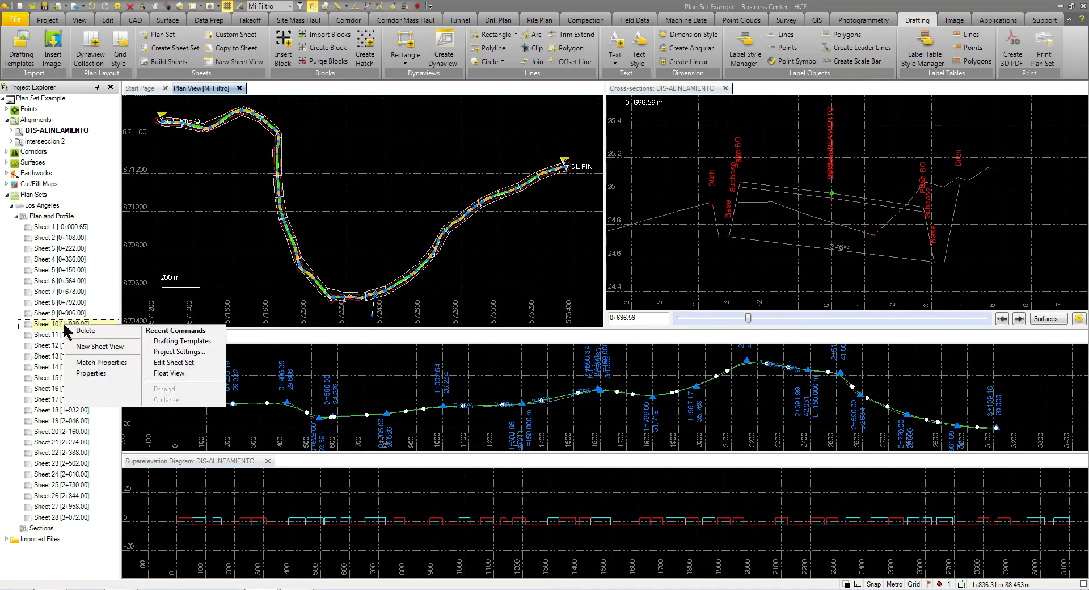
left_click(96, 346)
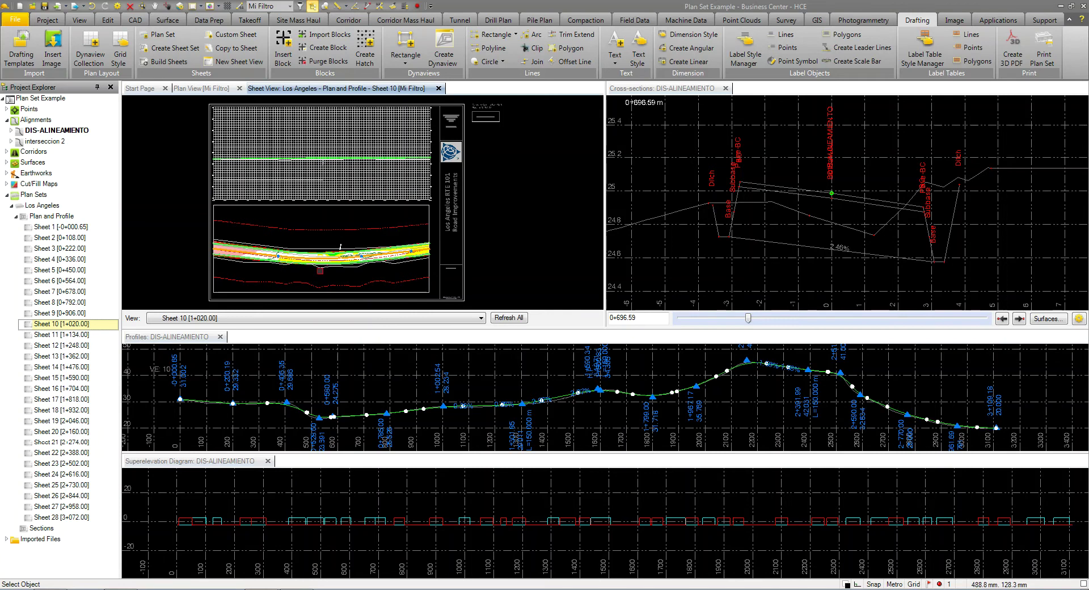
scroll(456, 119, "up", 5)
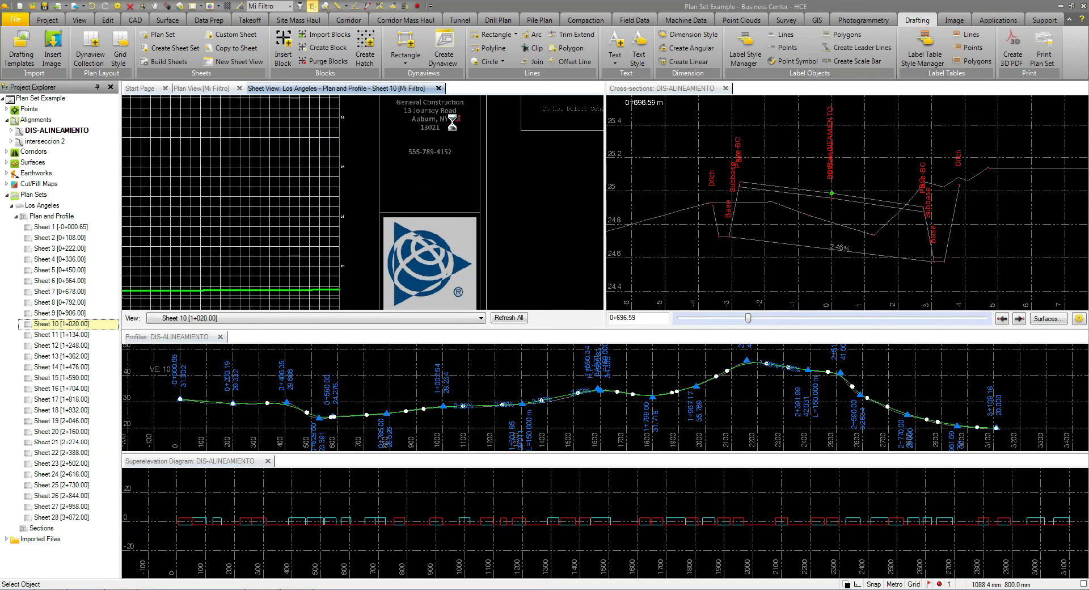
scroll(431, 199, "down", 6)
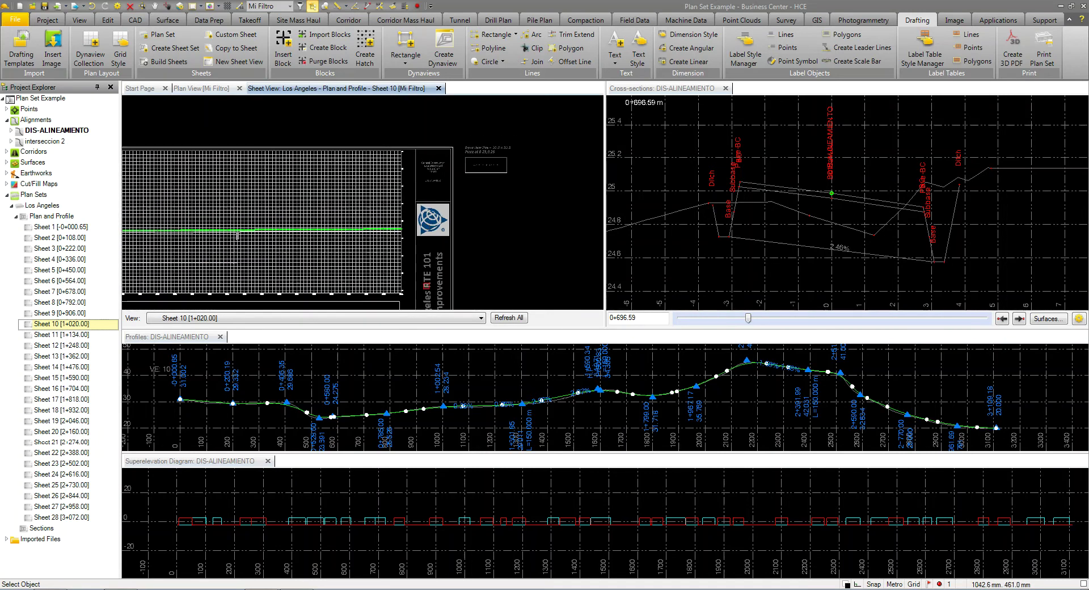
middle_click_drag(237, 235, 280, 154)
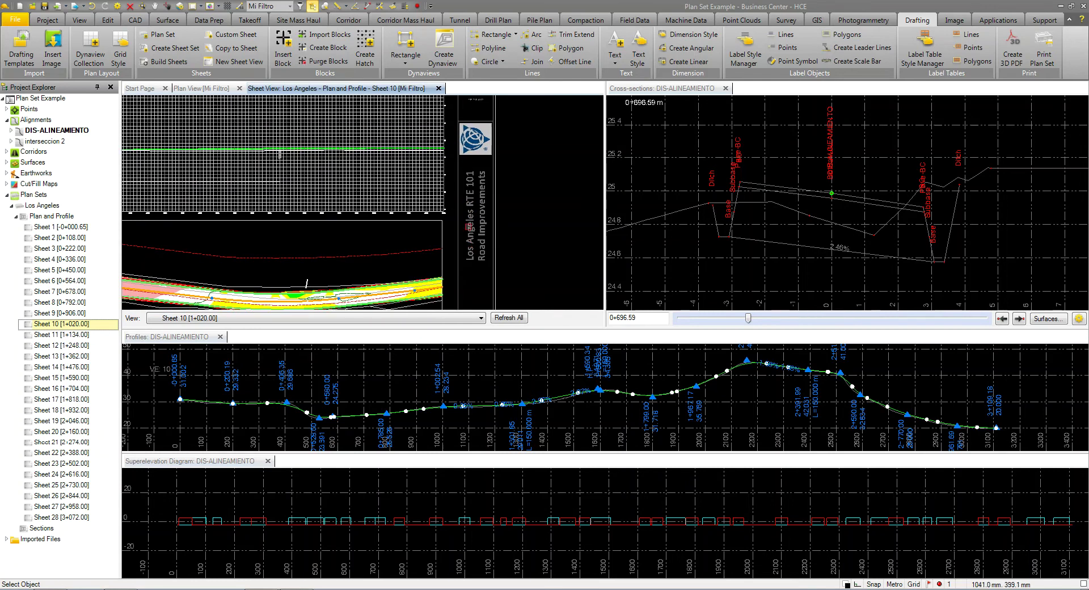
scroll(279, 154, "up", 3)
scroll(279, 154, "down", 3)
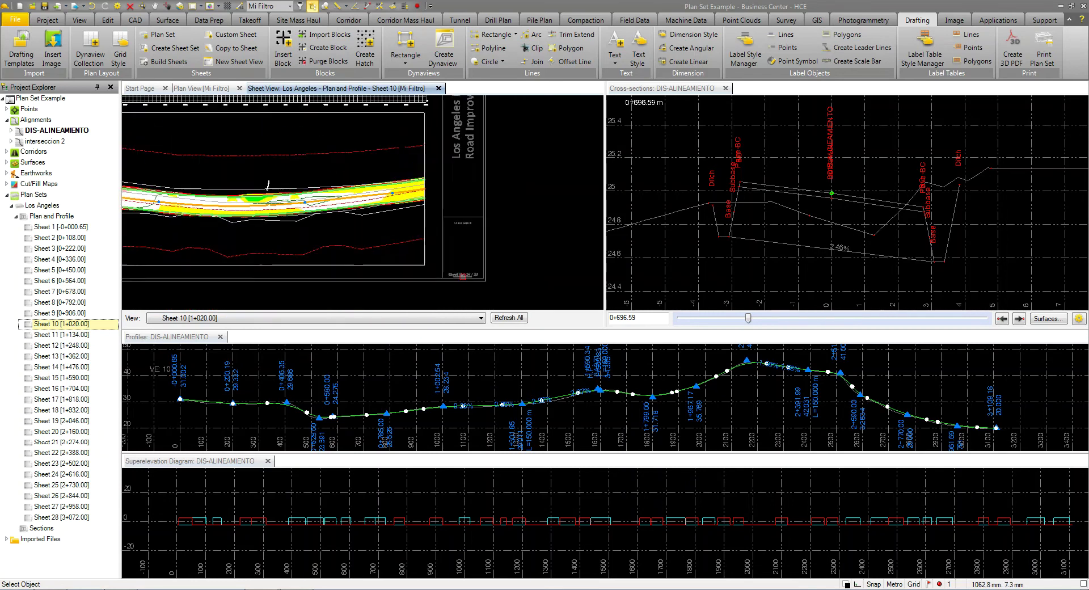
scroll(463, 277, "down", 2)
scroll(374, 216, "down", 2)
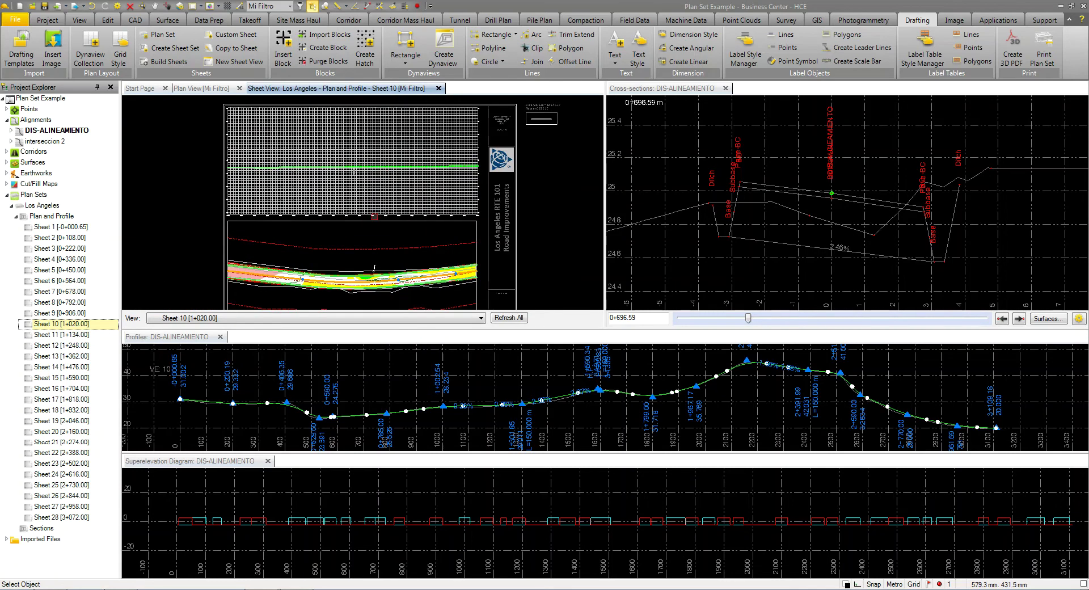
scroll(352, 244, "down", 1)
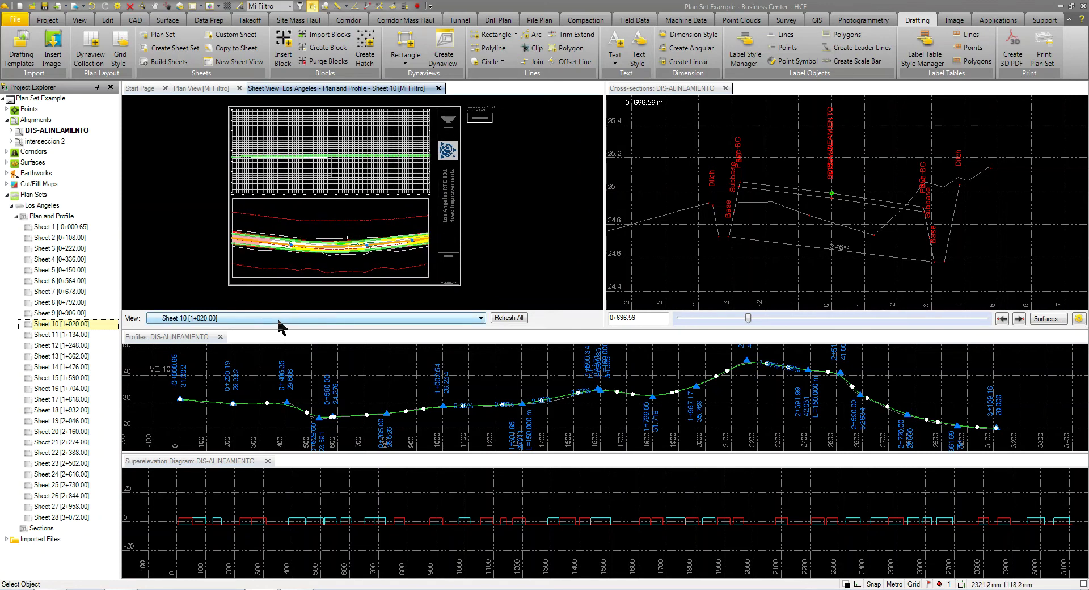
Step: Float the sheet view as a smaller window and display Sheet 20 in it
mouse_move(278, 323)
left_mouse_down()
mouse_move(375, 249)
mouse_move(695, 529)
left_mouse_up()
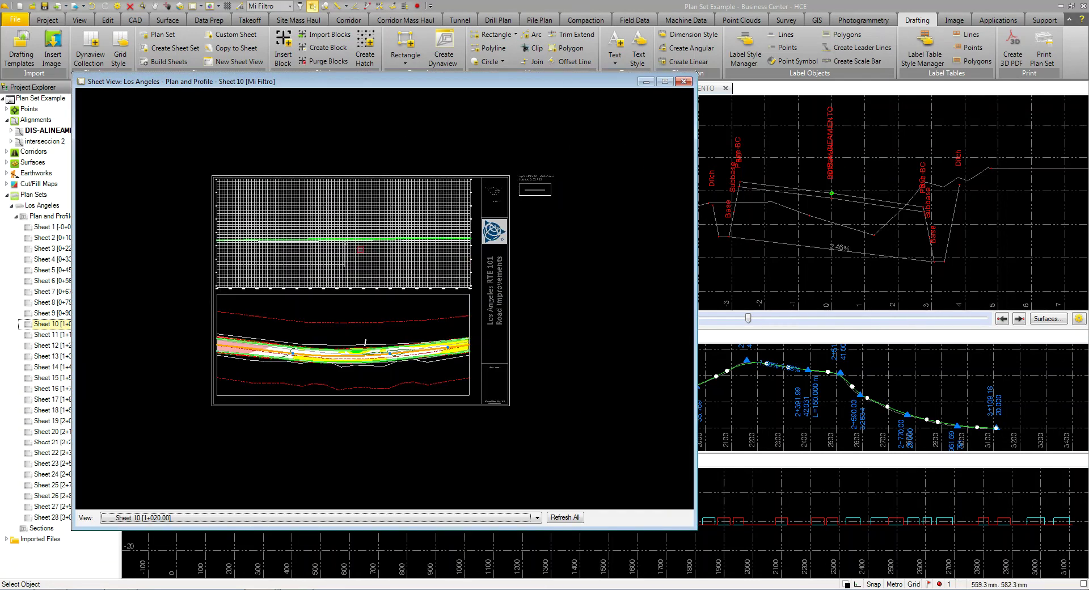
left_click(389, 517)
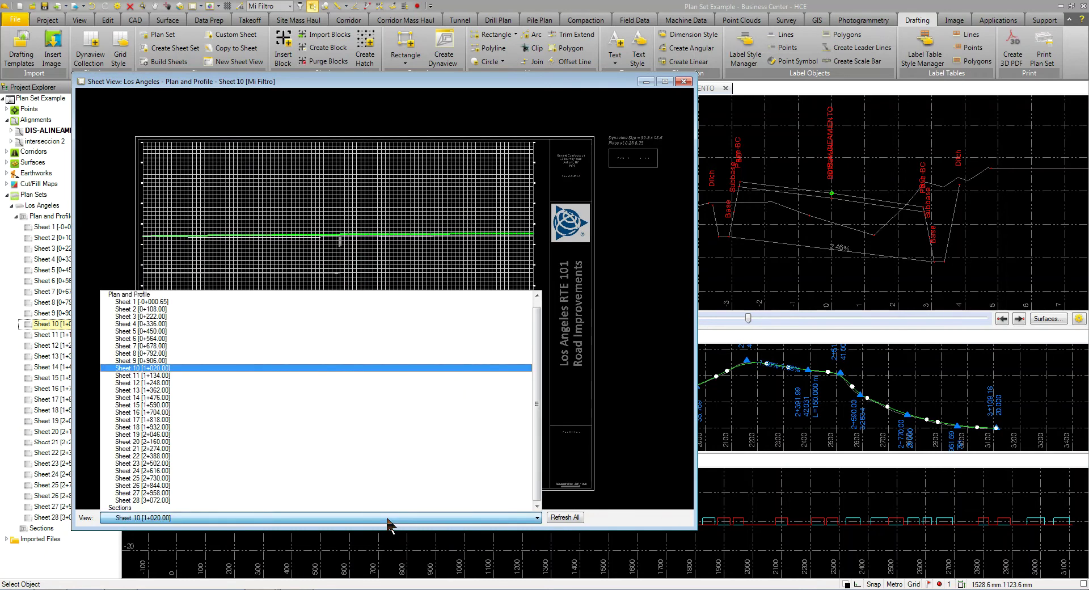
left_click(184, 442)
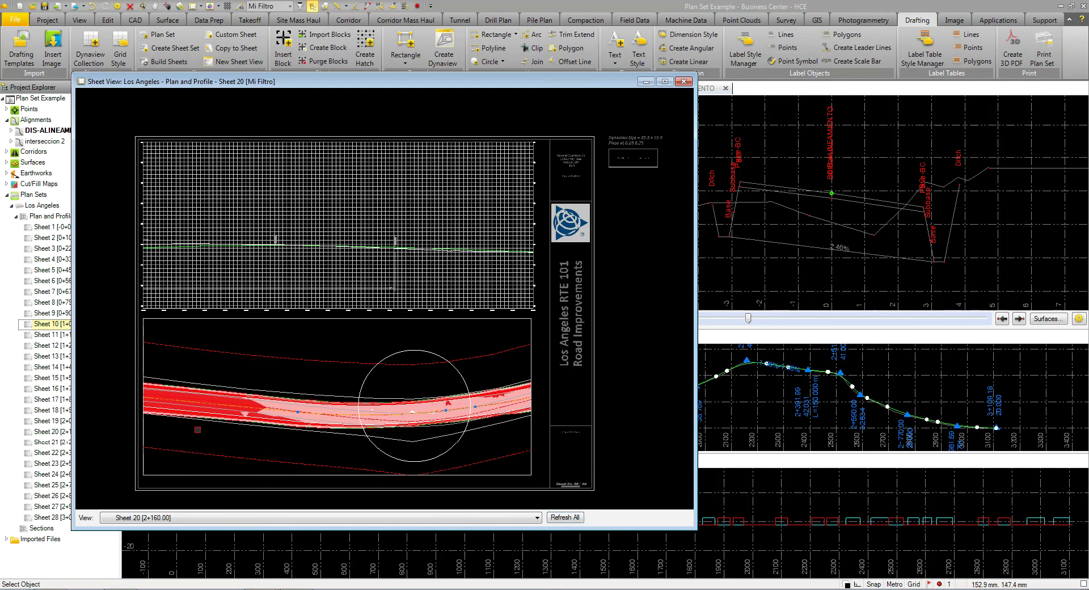
Step: Step back through Sheets 19, 18 and 17, then close the floating sheet view
key("Up")
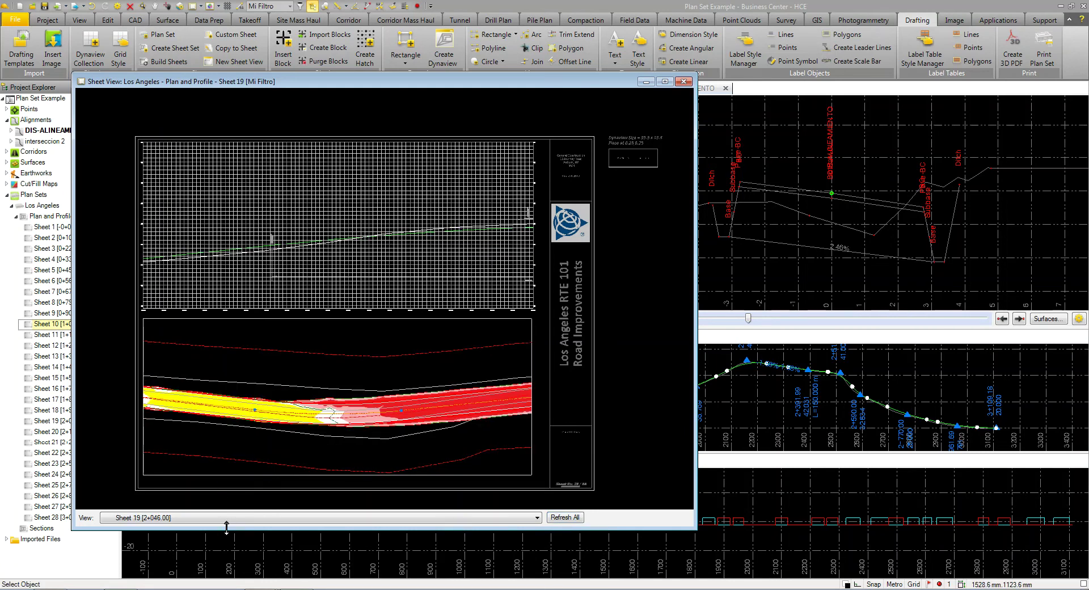
key("Up")
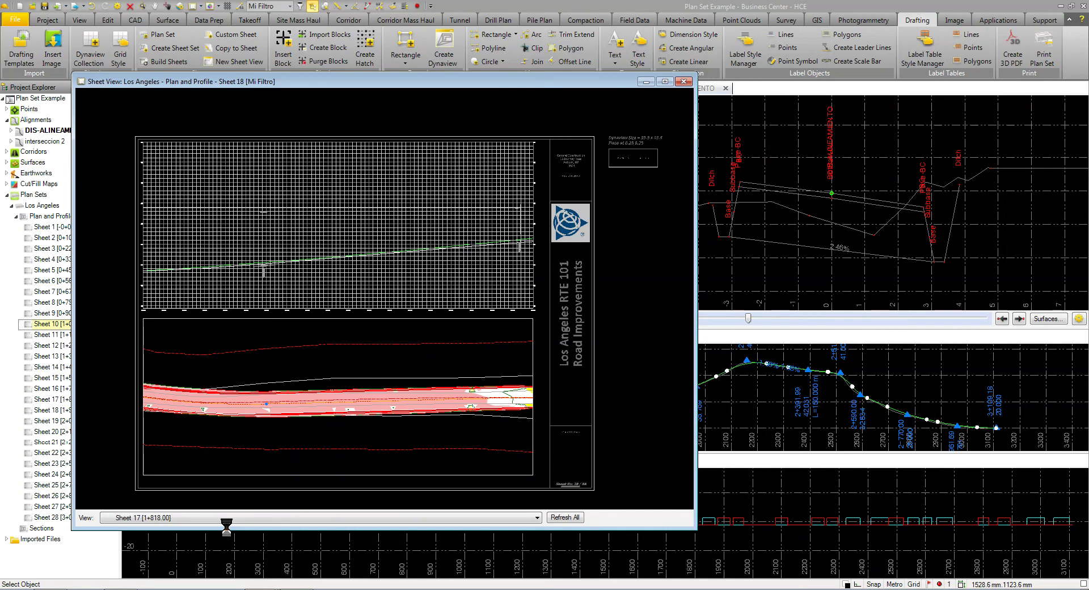
key("Up")
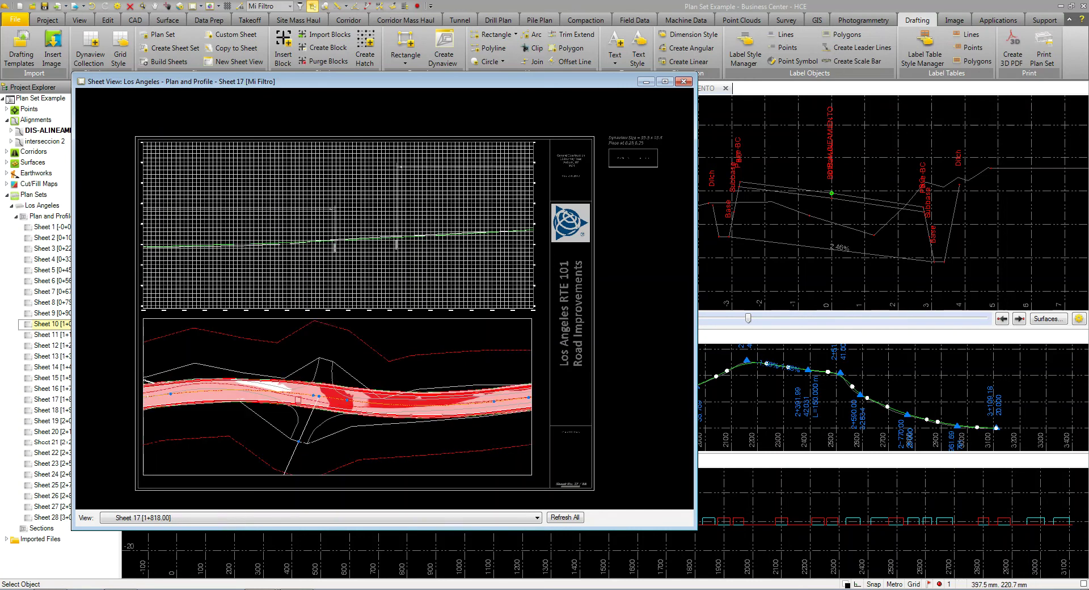
left_click(684, 81)
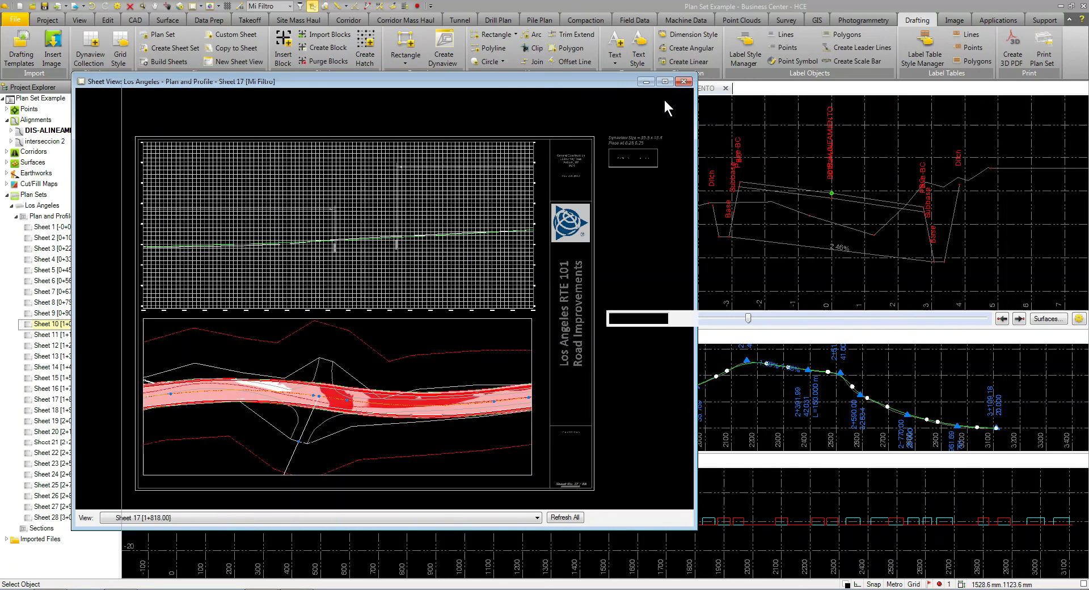
right_click(37, 195)
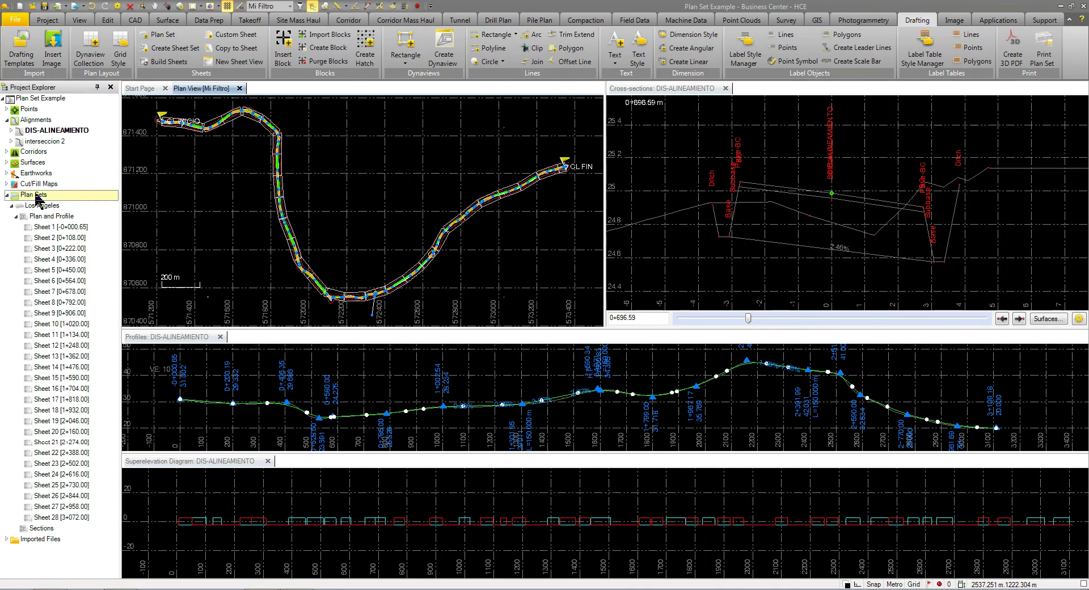
left_click(32, 207)
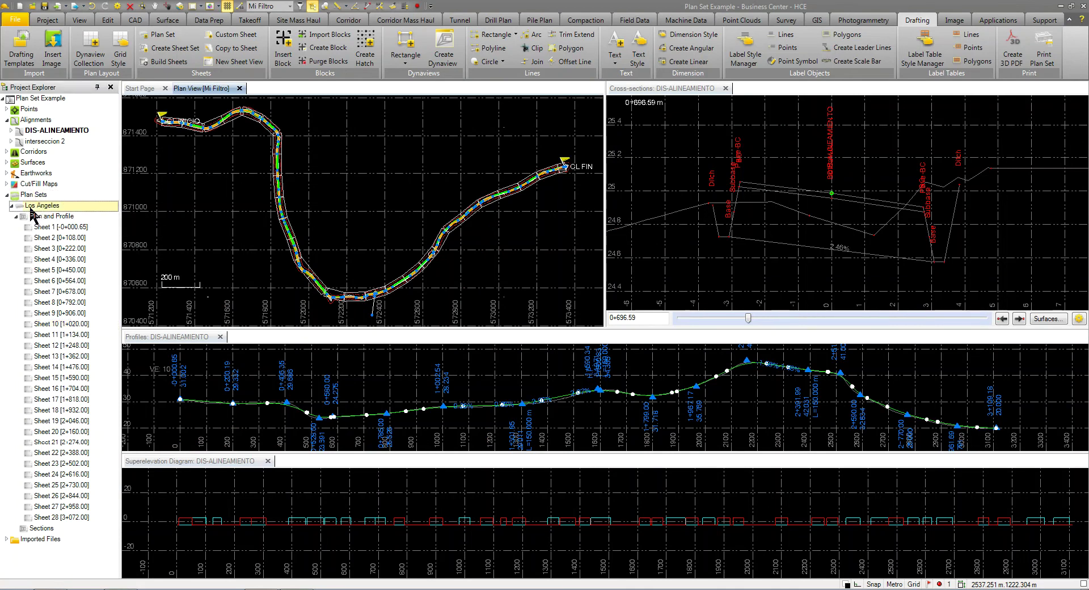
right_click(32, 208)
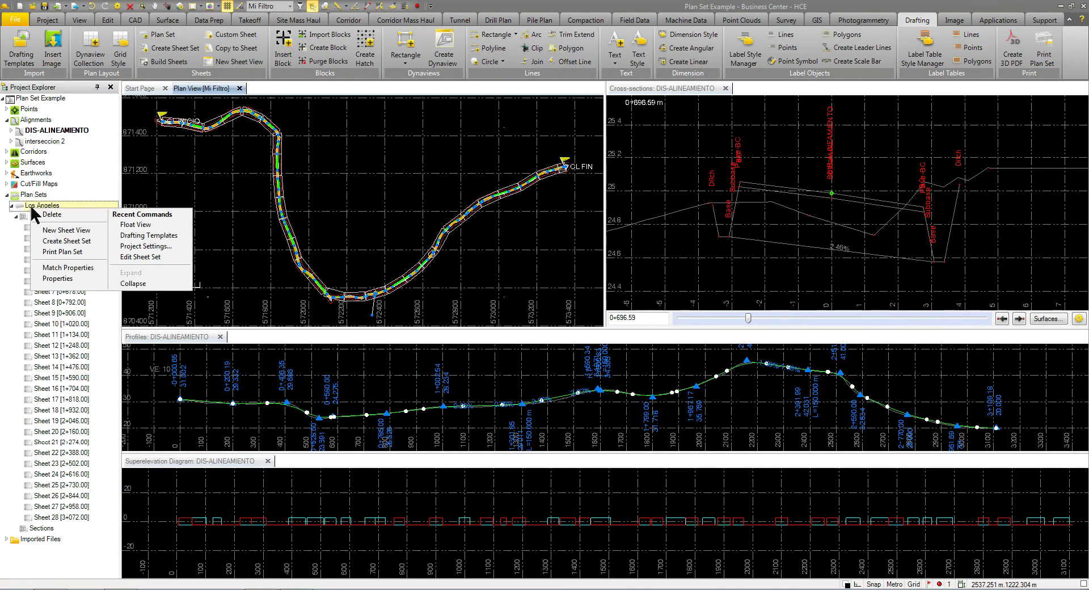
left_click(59, 252)
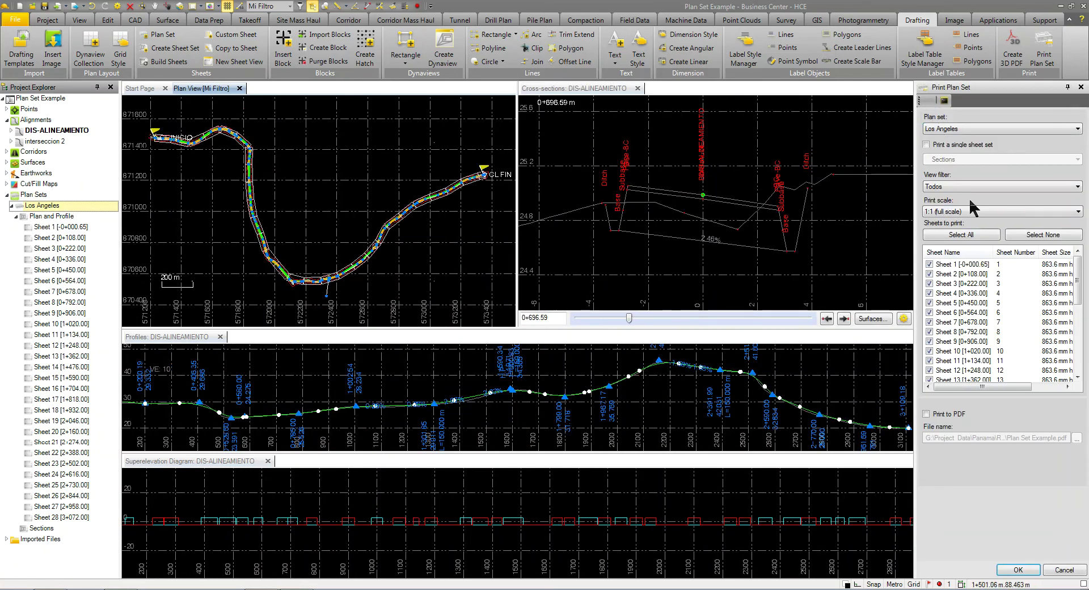
left_click(1065, 570)
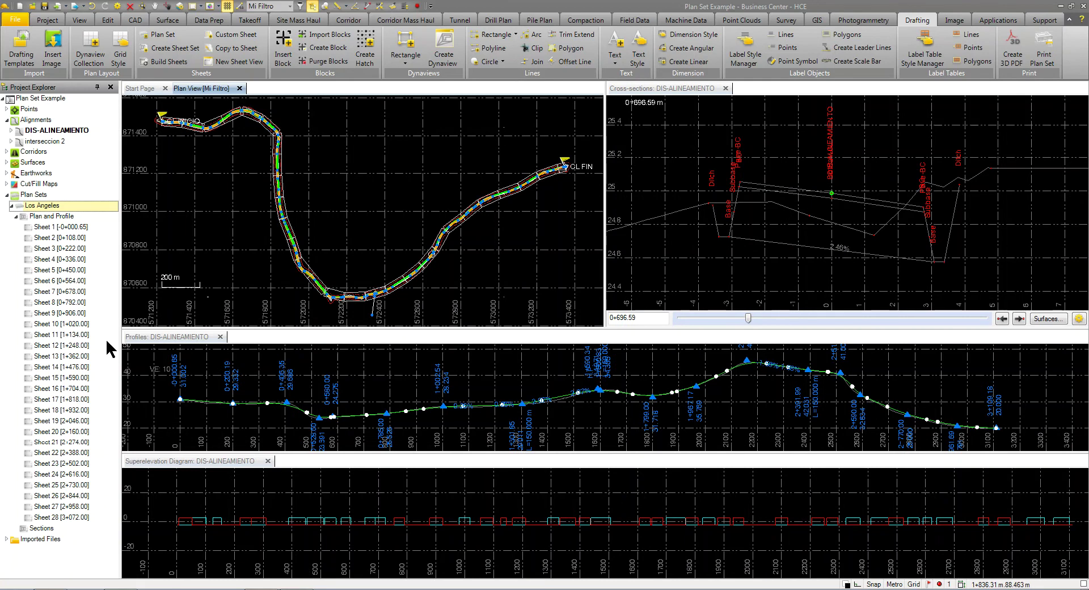
Step: Build the eight Sections sheets, then open Sections Sheet 5 in a new sheet view
left_click(15, 216)
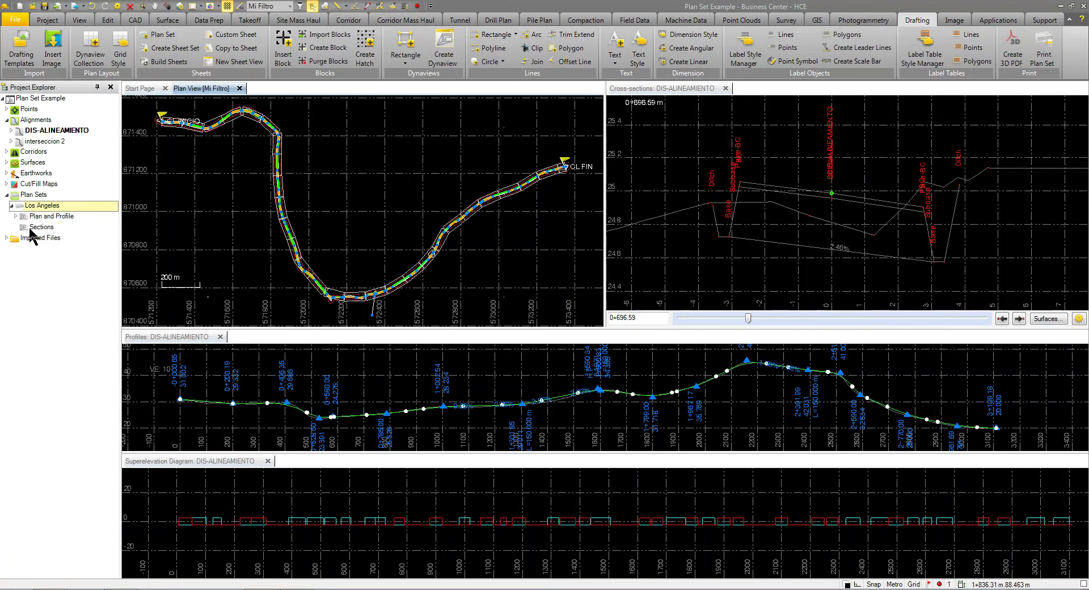
right_click(35, 227)
left_click(58, 272)
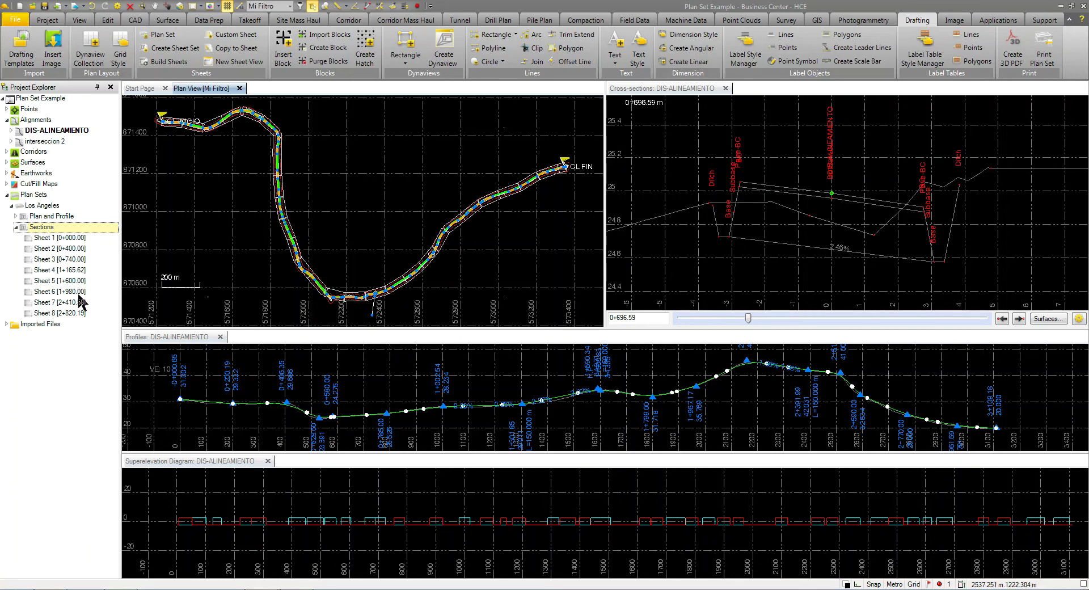
right_click(69, 283)
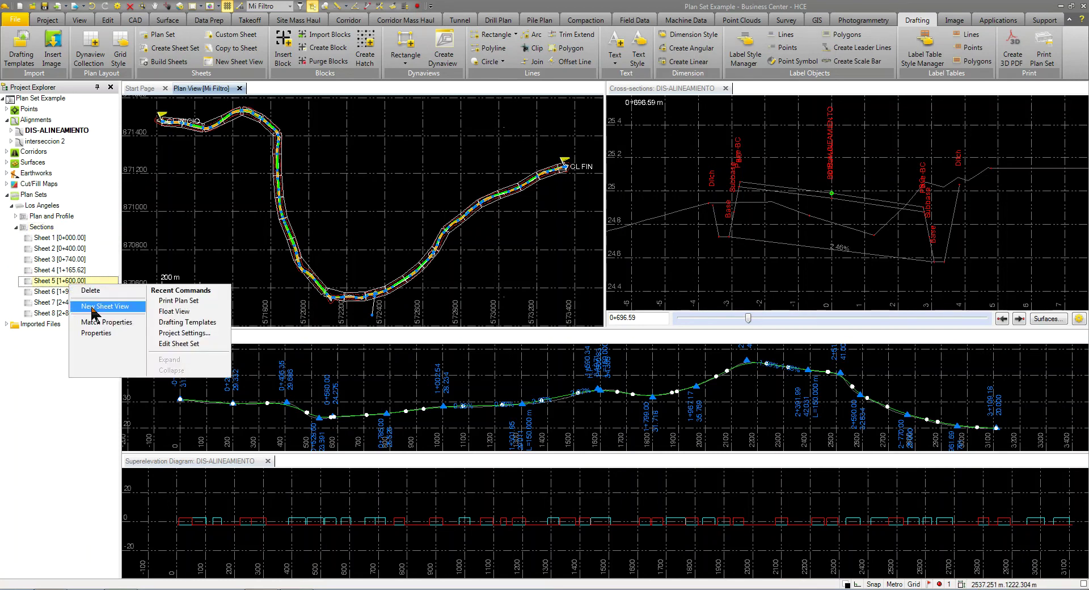
left_click(92, 307)
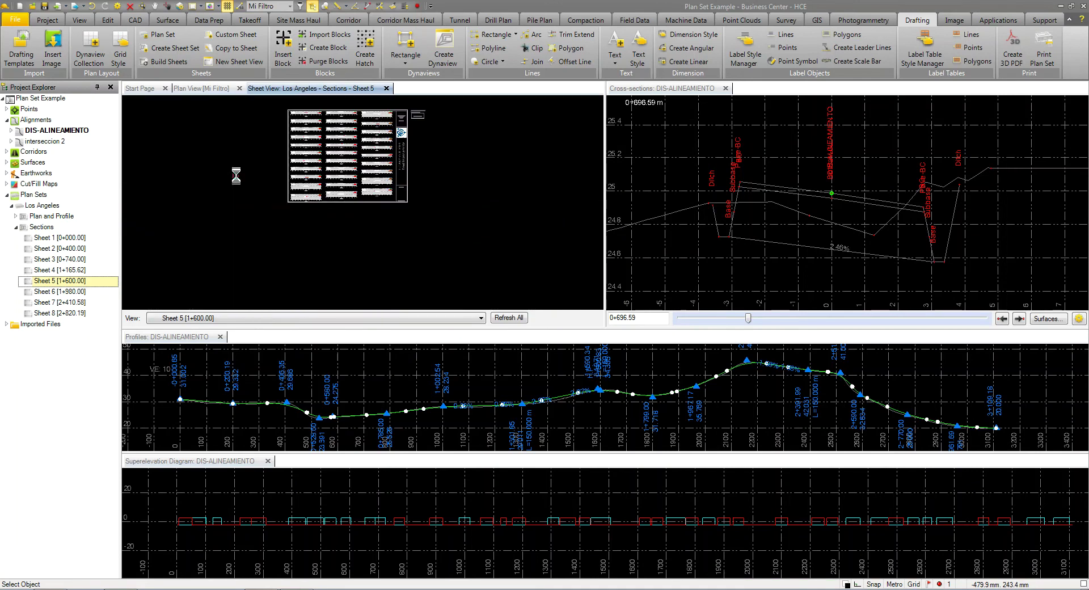
Step: Float the Sections Sheet 5 view in its own enlarged window
left_click_drag(323, 88, 255, 110)
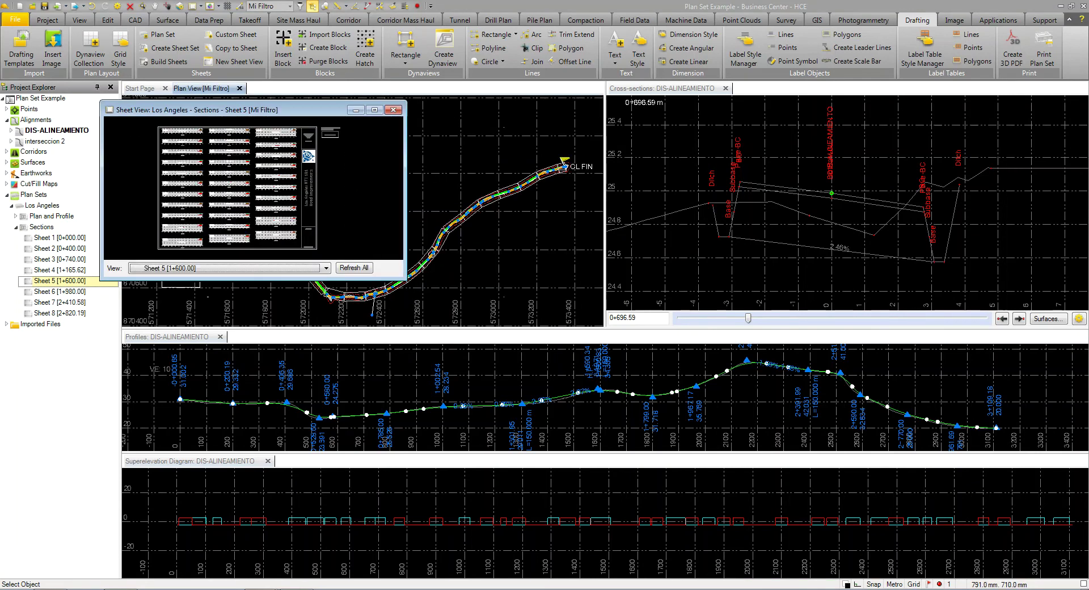
left_click_drag(401, 276, 697, 512)
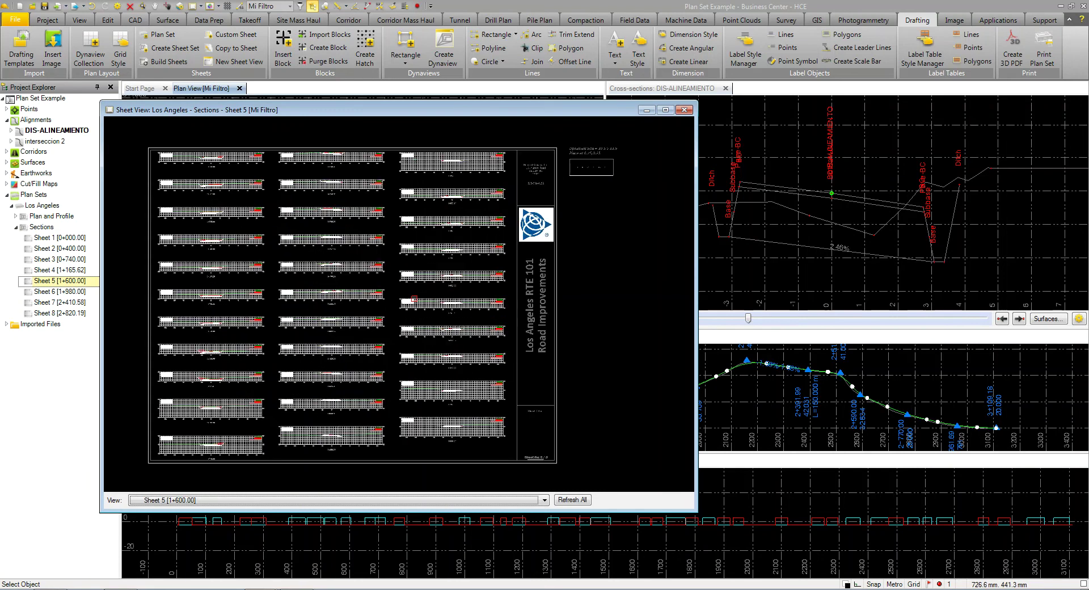
left_click(300, 500)
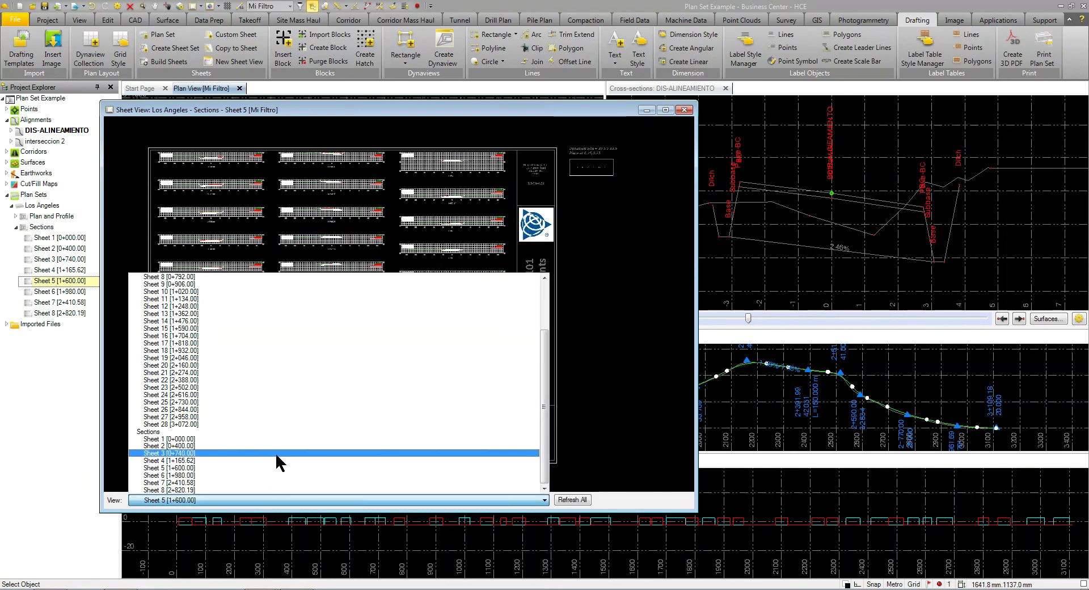
left_click(426, 218)
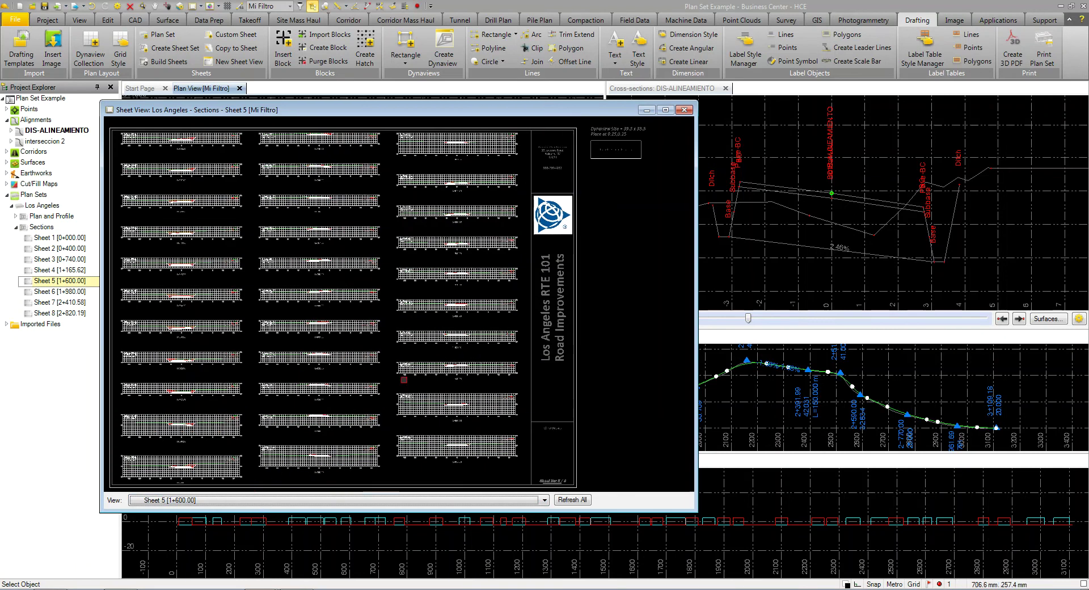
Step: Zoom in on a cross-section on Sheet 5, then back out to the full sheet
scroll(436, 326, "up", 3)
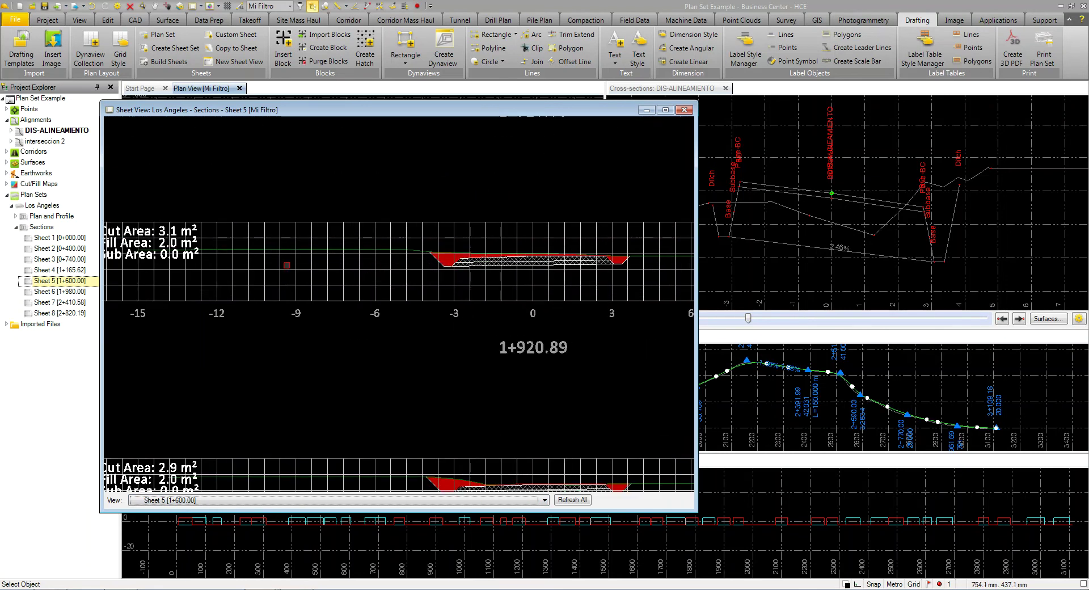
scroll(551, 274, "up", 1)
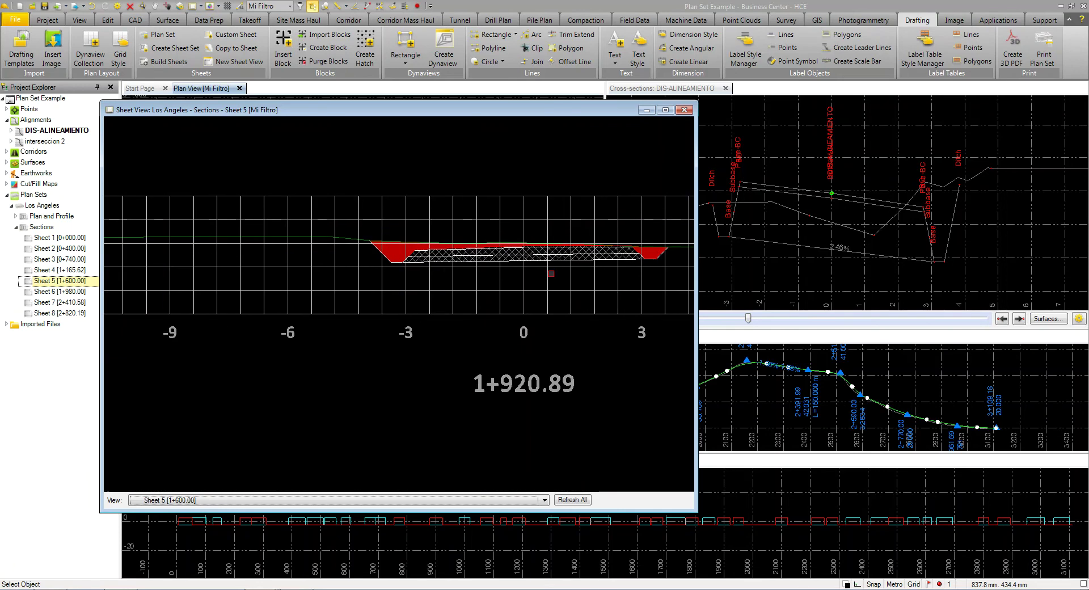
scroll(551, 273, "down", 2)
scroll(551, 273, "down", 2)
scroll(544, 301, "down", 1)
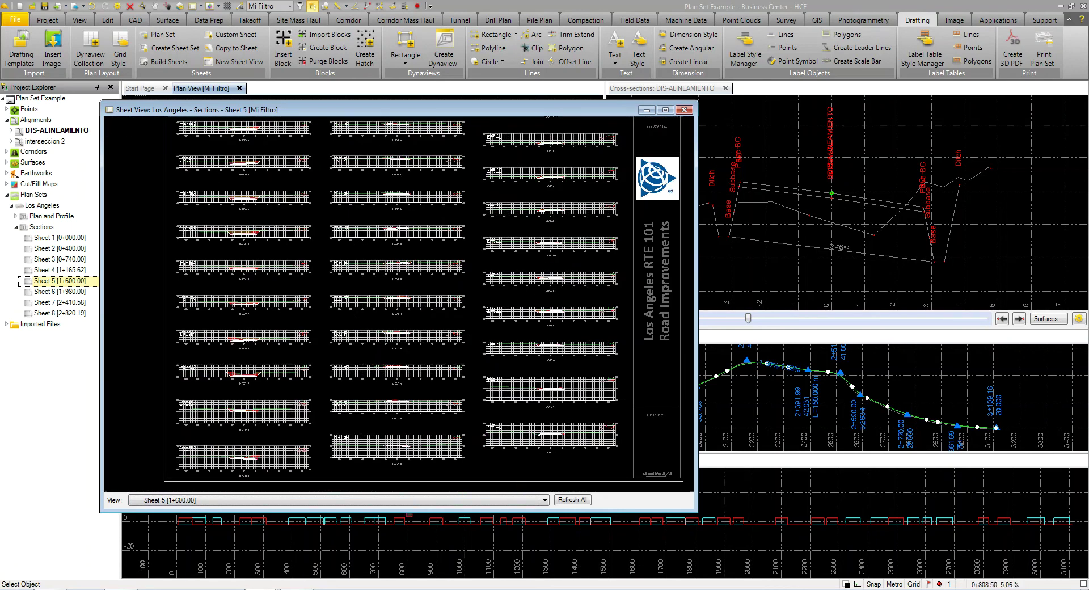
Step: Display Plan and Profile Sheet 8, step through Sheets 9 and 10, then close the window
left_click(406, 516)
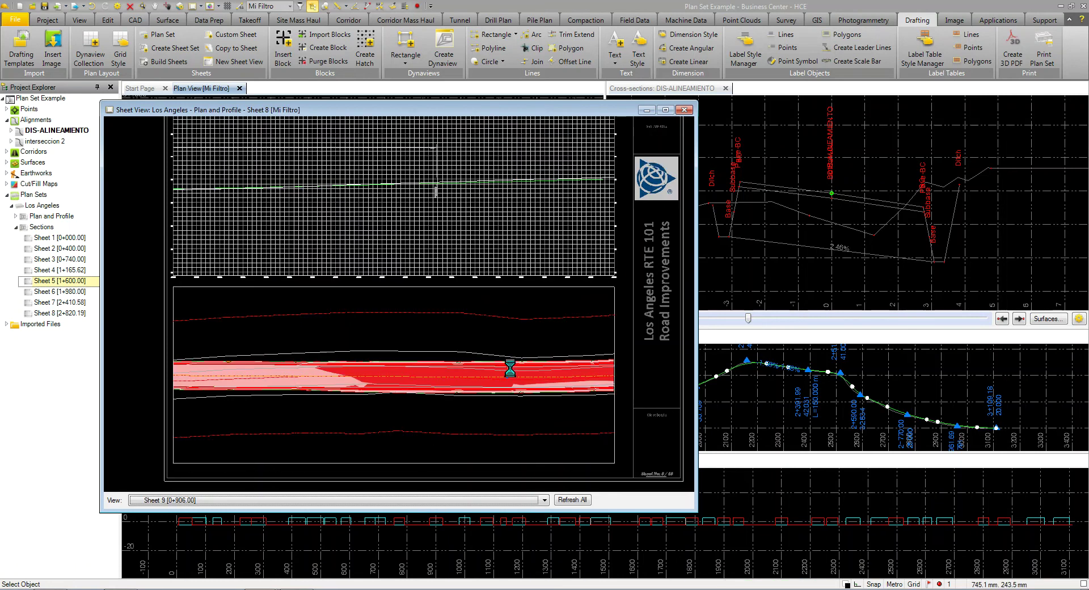
key("Down")
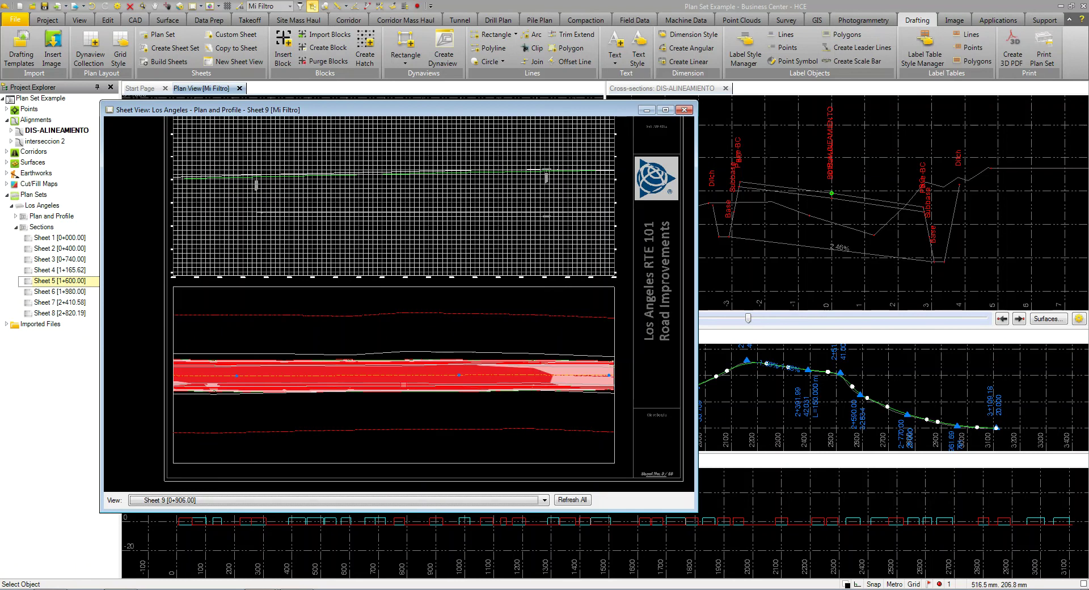
key("Down")
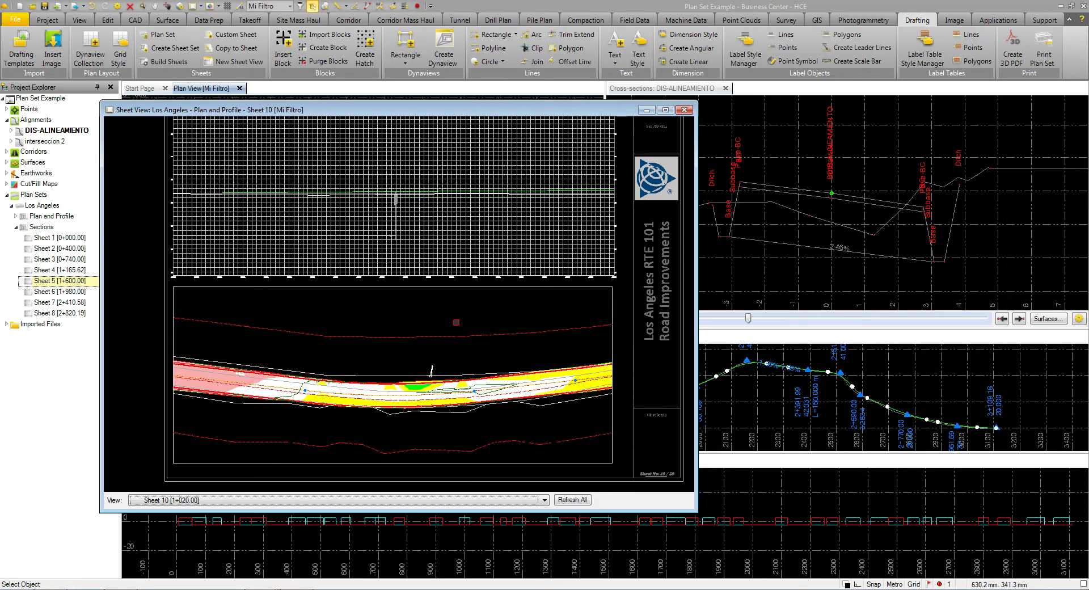
left_click(687, 110)
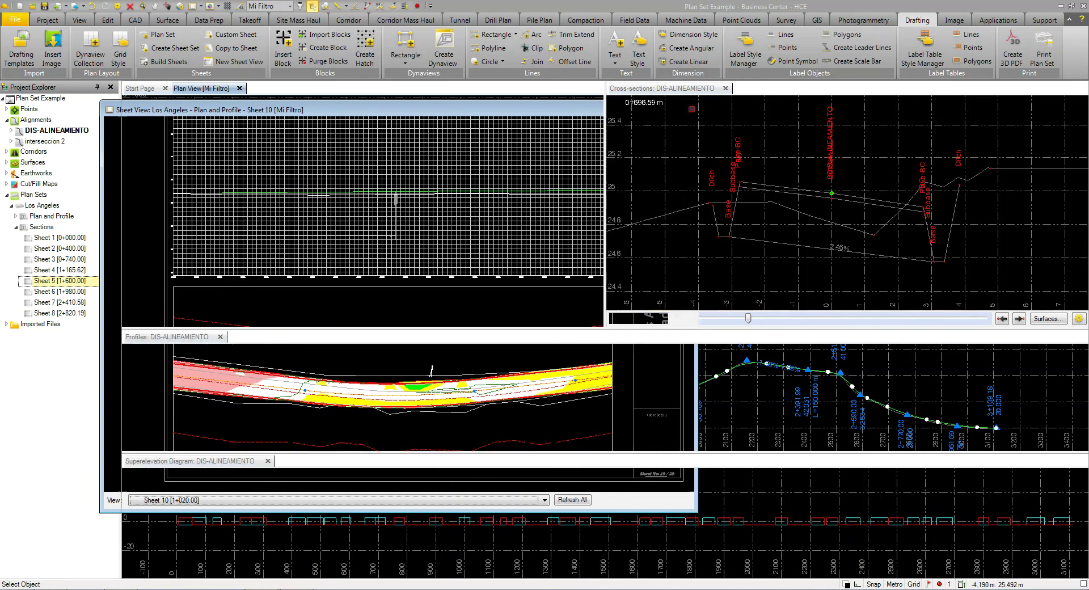